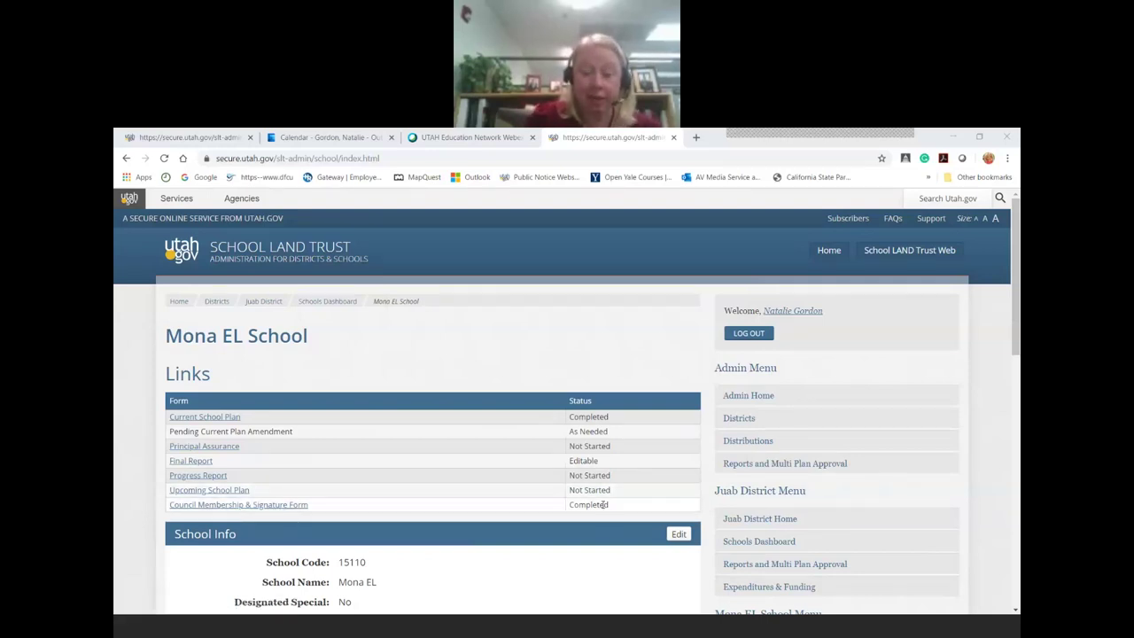
pyautogui.click(225, 449)
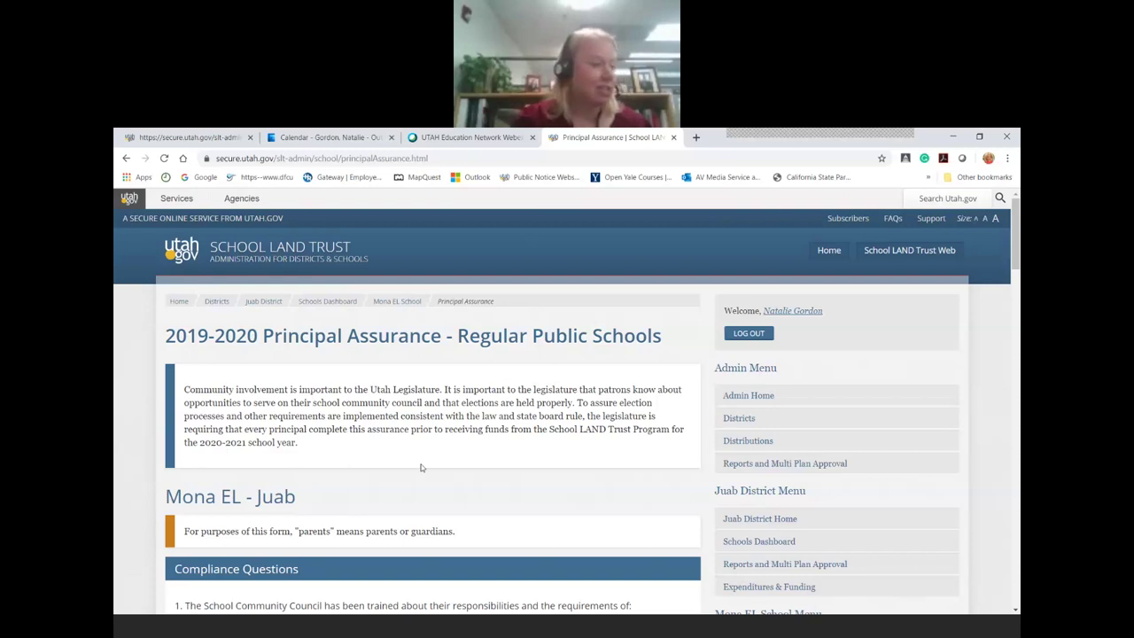
pyautogui.scroll(-2, 422, 468)
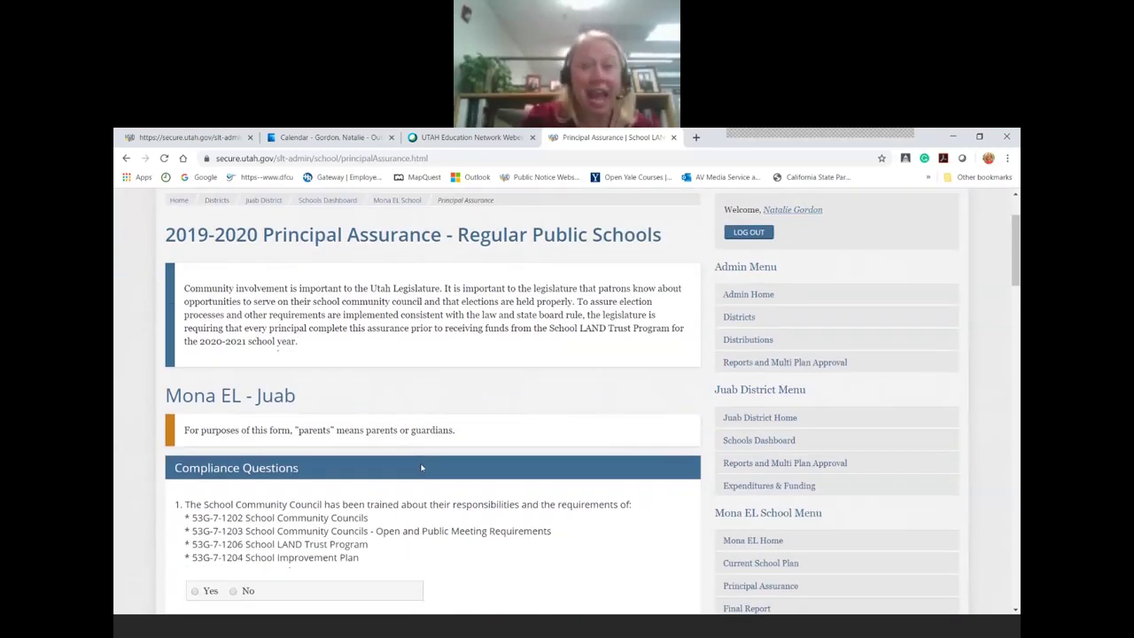
pyautogui.scroll(-2, 422, 468)
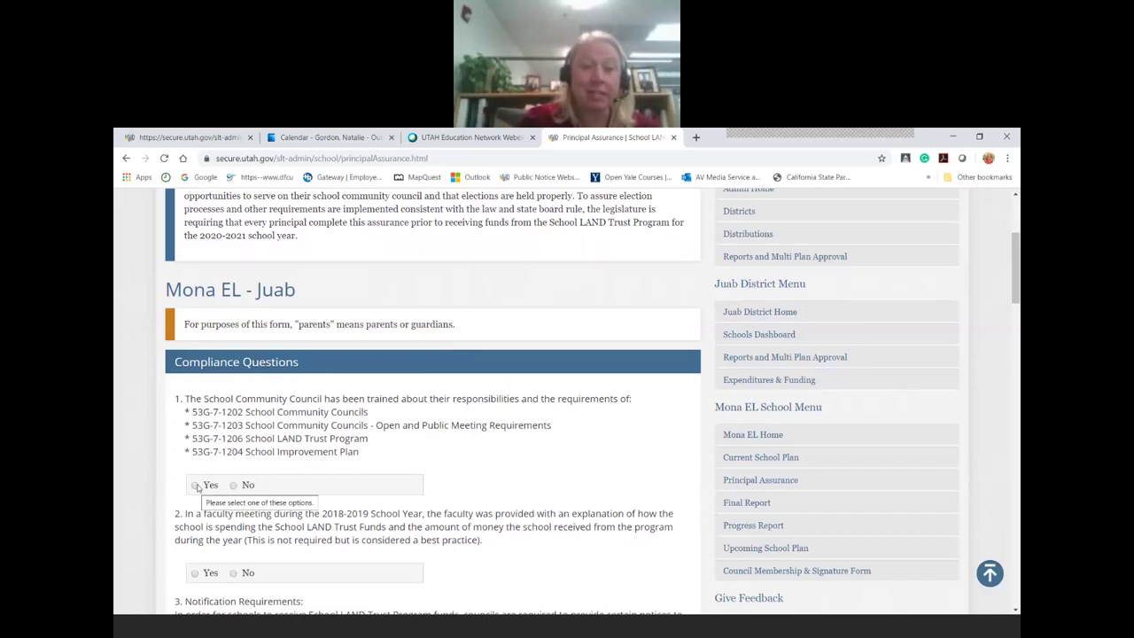
# Step: Answer Yes to compliance question 1 on council training
pyautogui.click(196, 485)
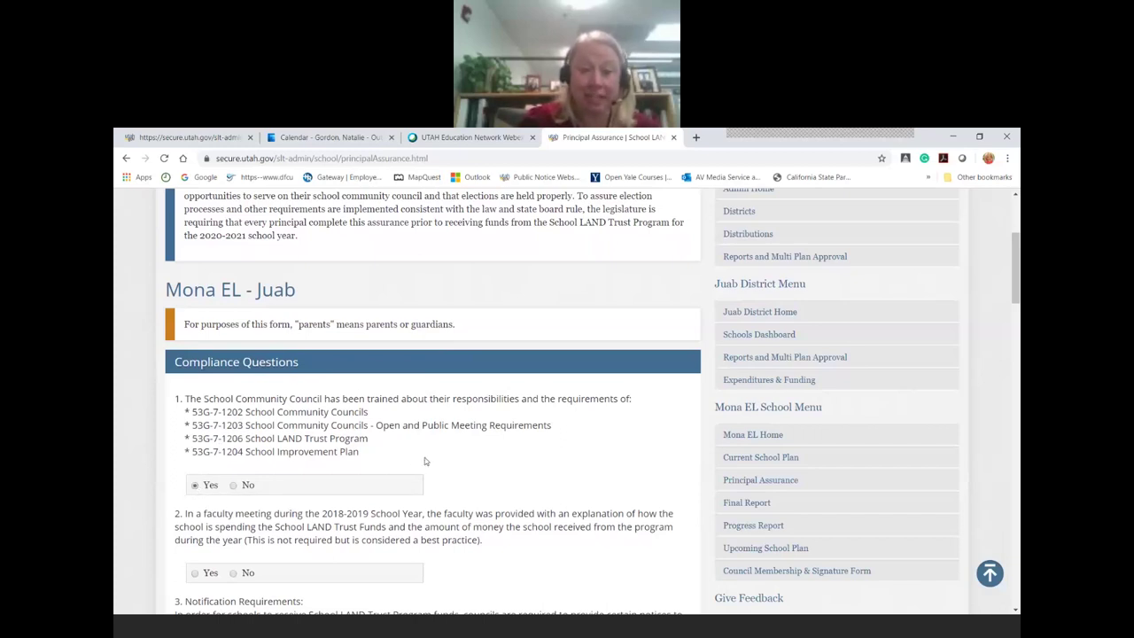
pyautogui.scroll(-1, 430, 455)
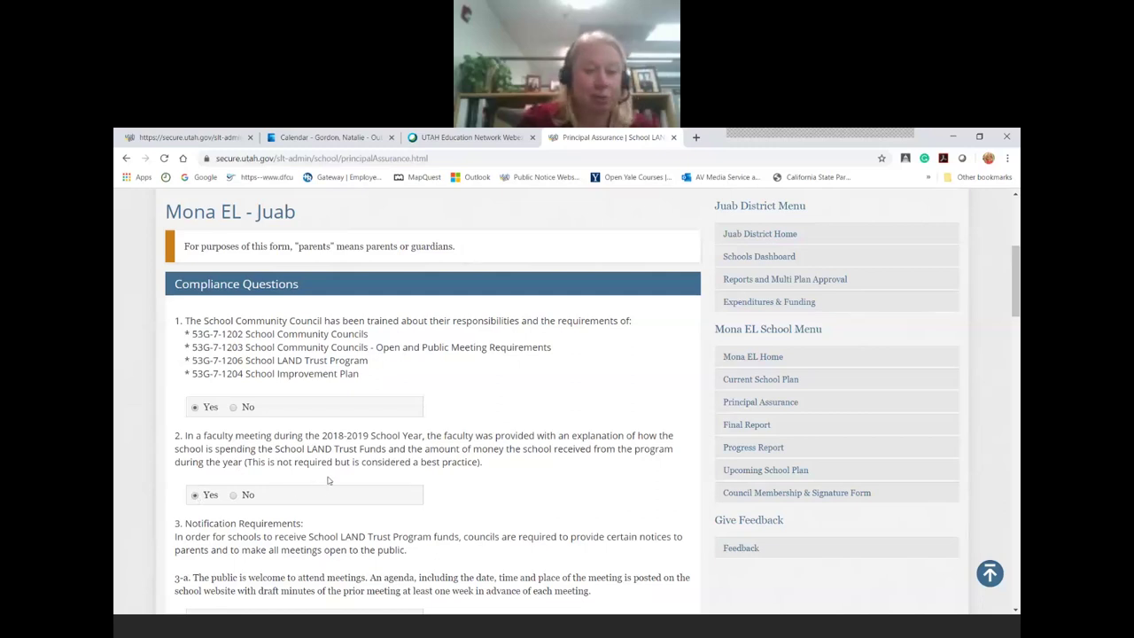
pyautogui.scroll(-2, 328, 481)
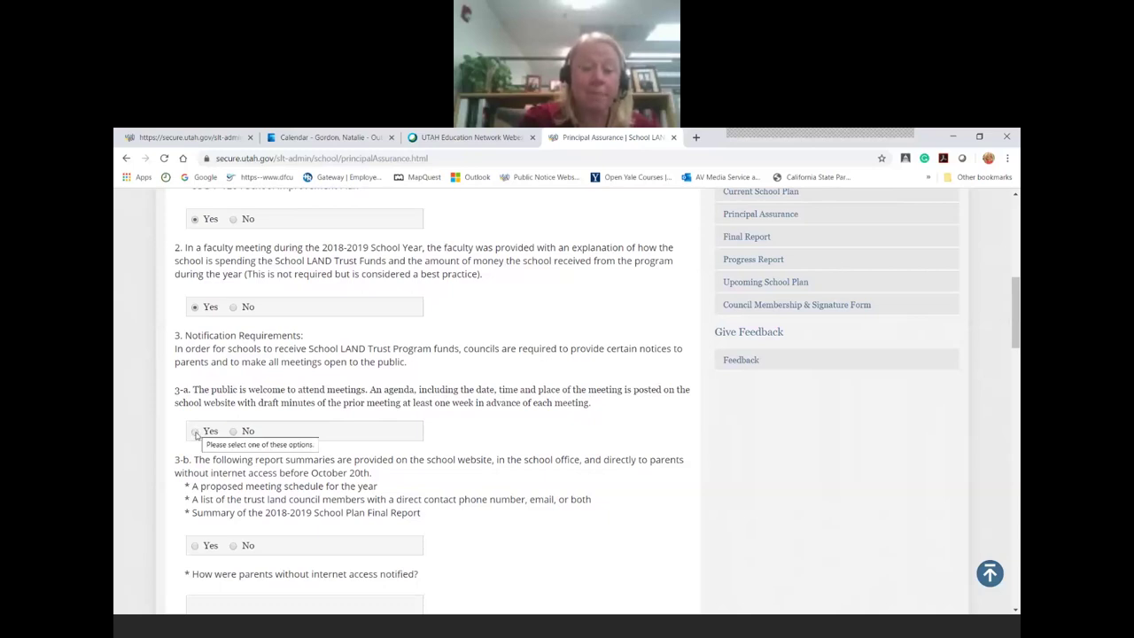
# Step: Answer Yes to question 3-a on public meetings
pyautogui.click(195, 431)
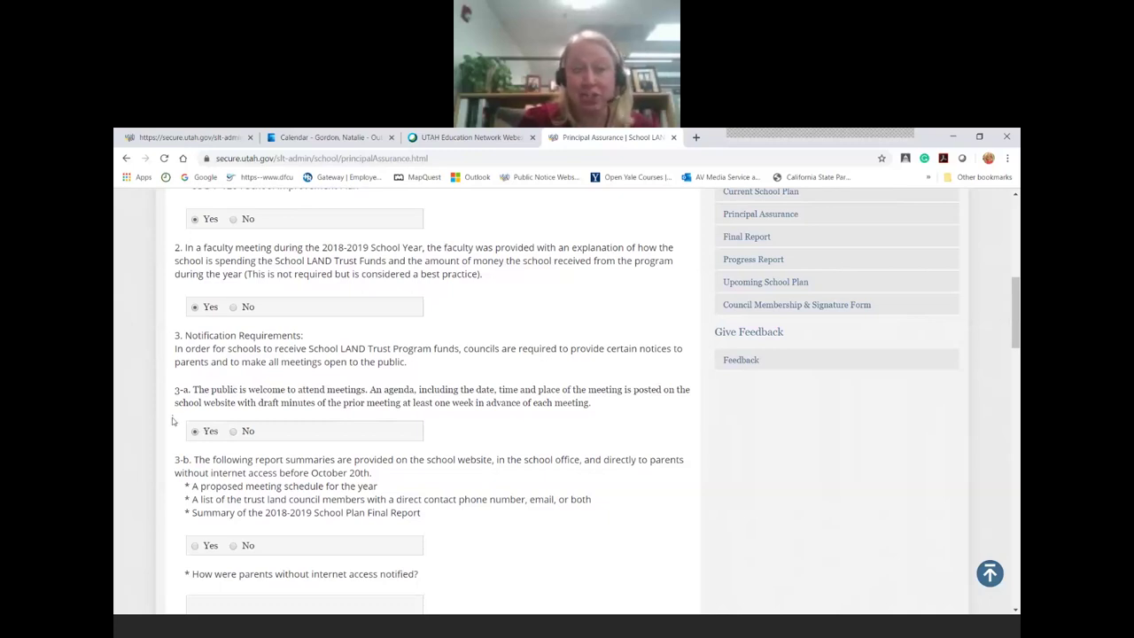
pyautogui.scroll(-2, 173, 422)
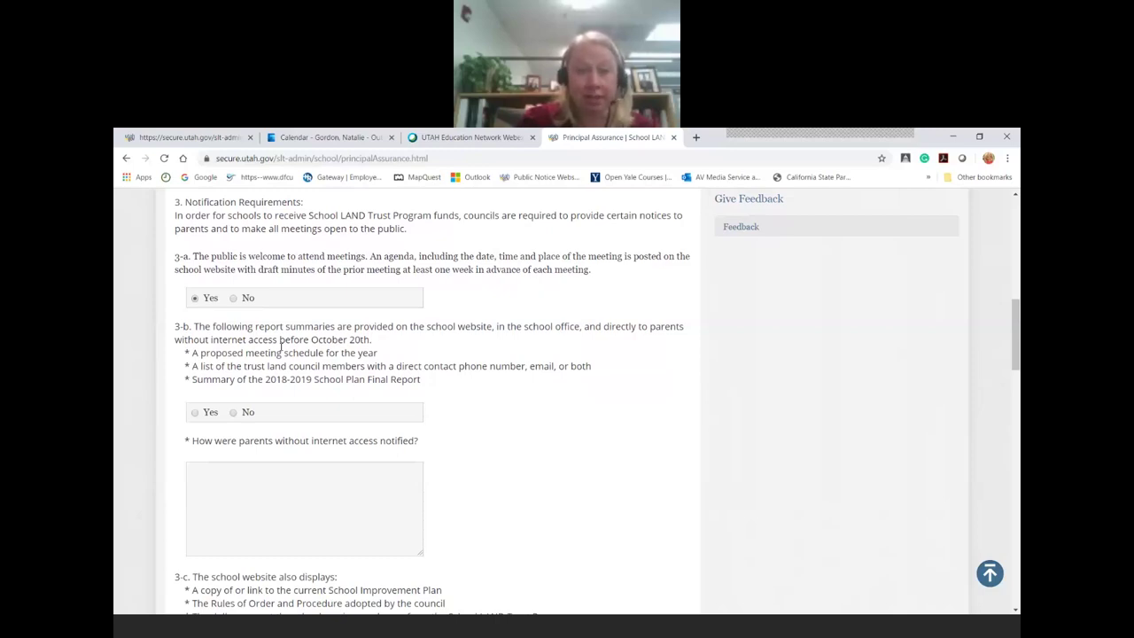
pyautogui.moveTo(282, 348); pyautogui.dragTo(341, 380)
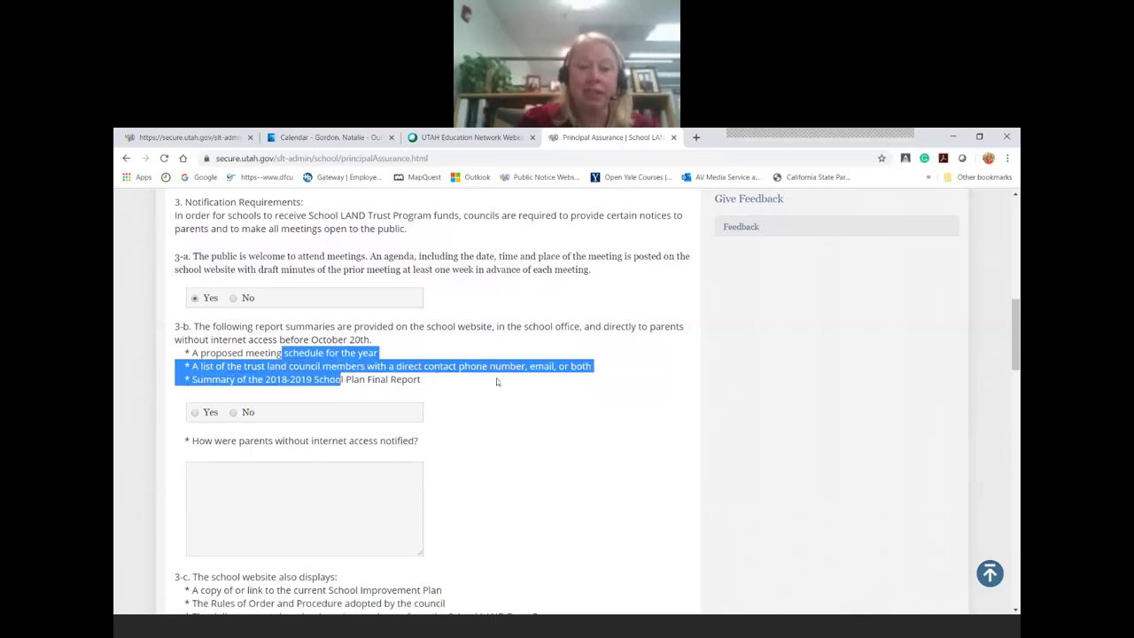
pyautogui.click(498, 409)
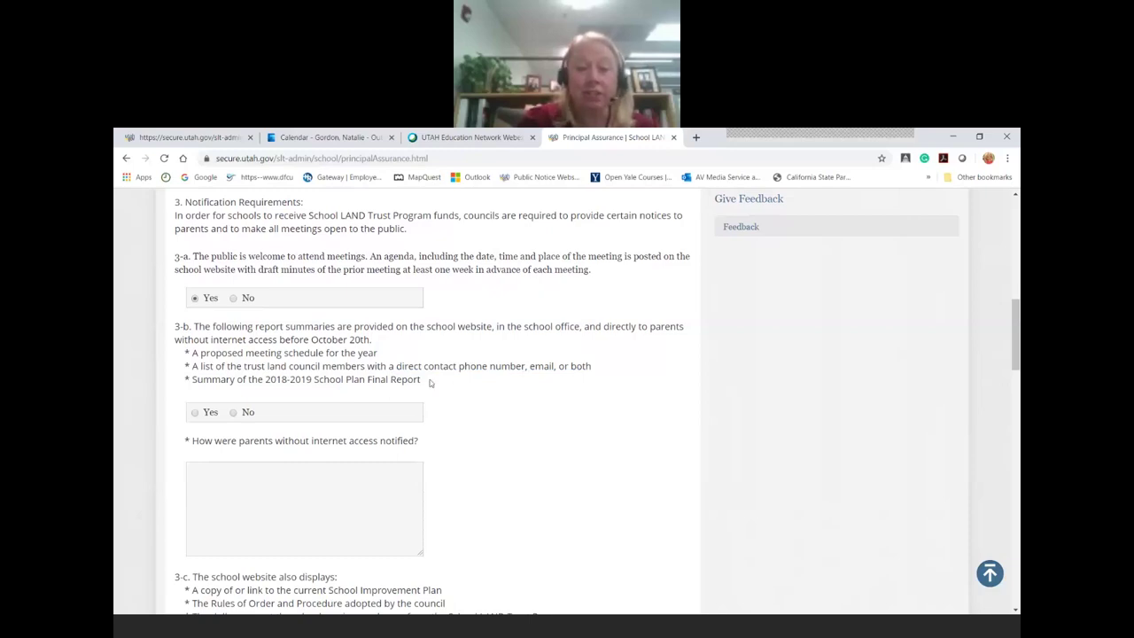
# Step: Answer Yes to 3-b and enter the parent notification: 'Parent meeting, paper copy posted in the office'
pyautogui.click(195, 413)
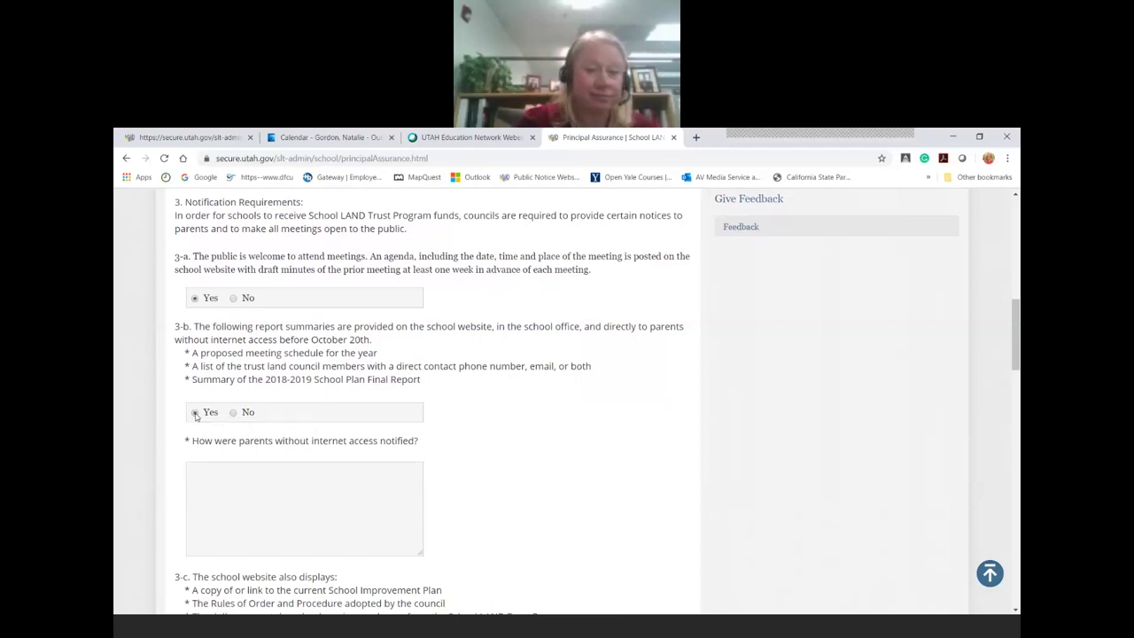
pyautogui.click(231, 481)
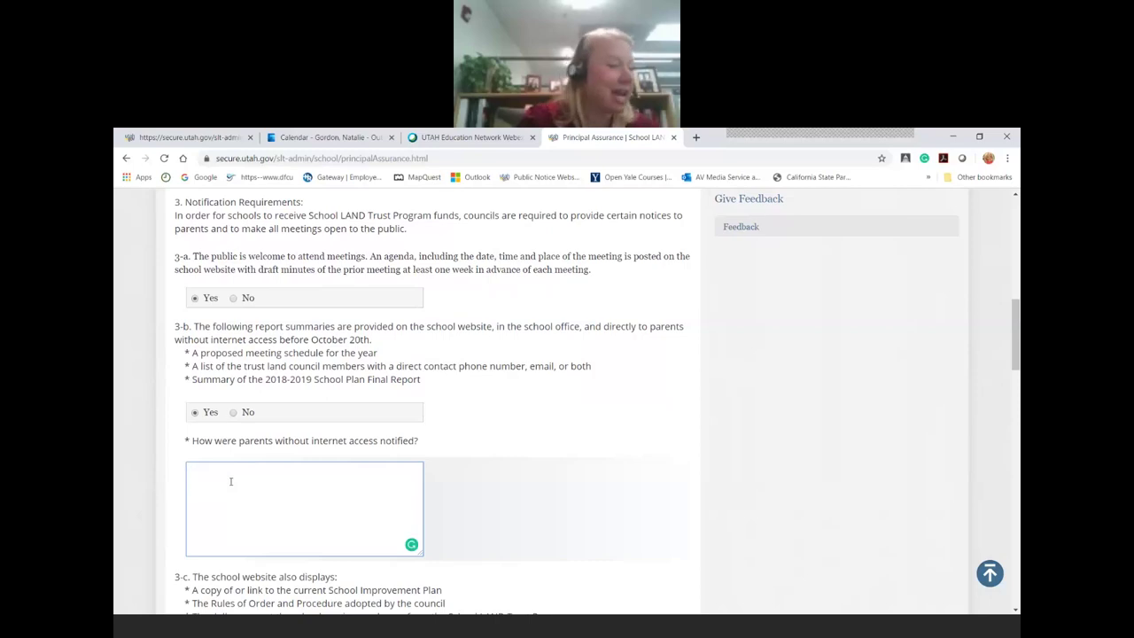
pyautogui.write('Pa')
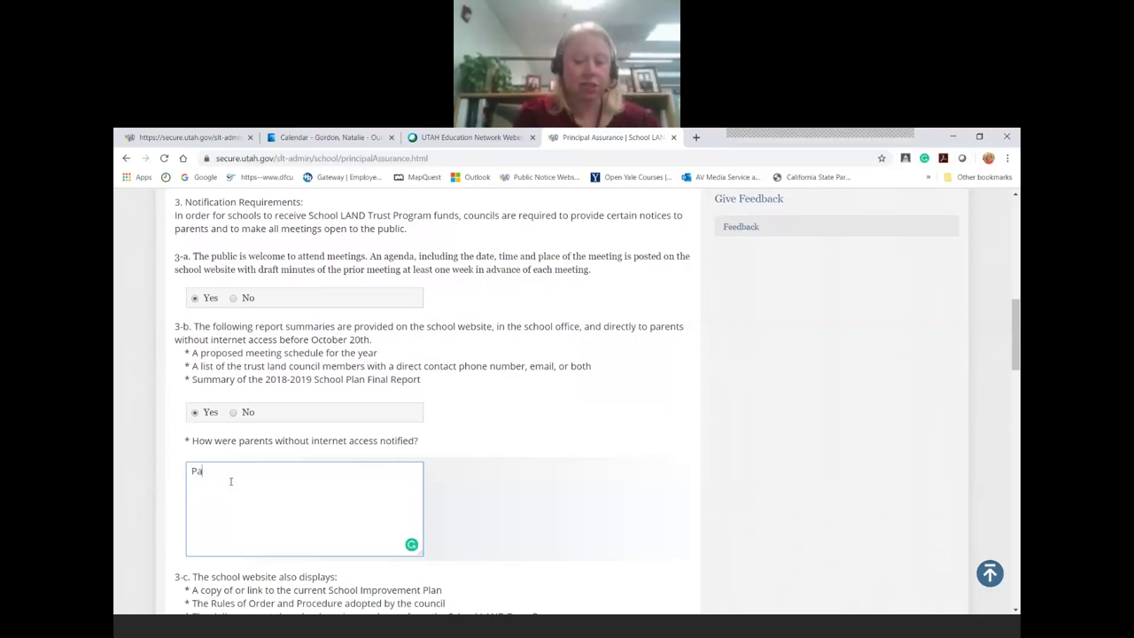
pyautogui.write('rent meeting, ')
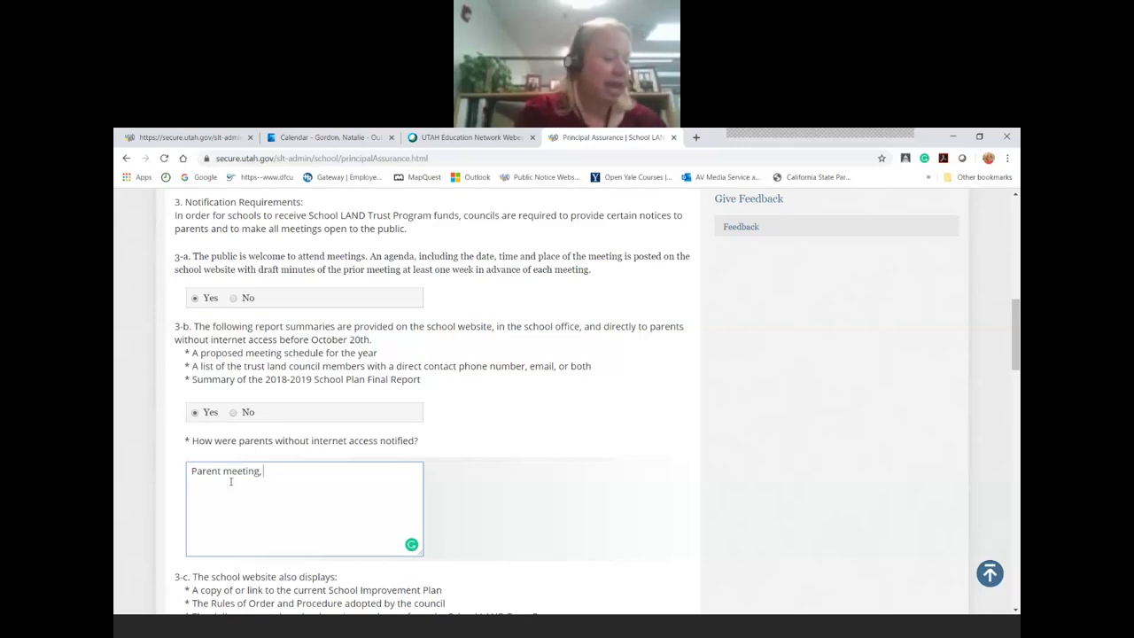
pyautogui.write('paper ')
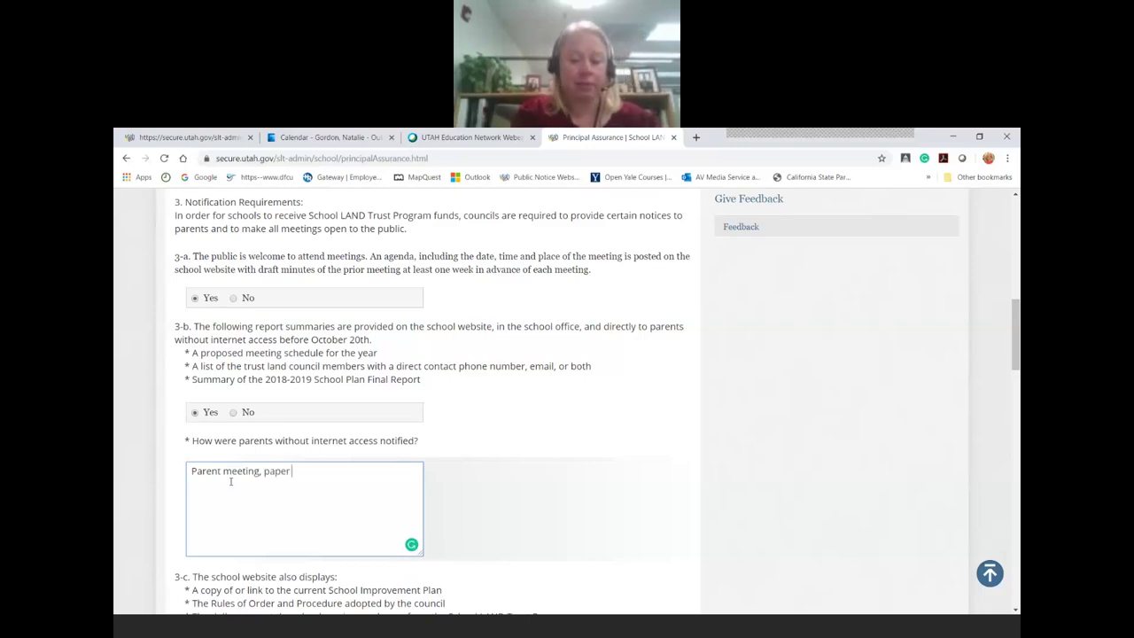
pyautogui.write('cop')
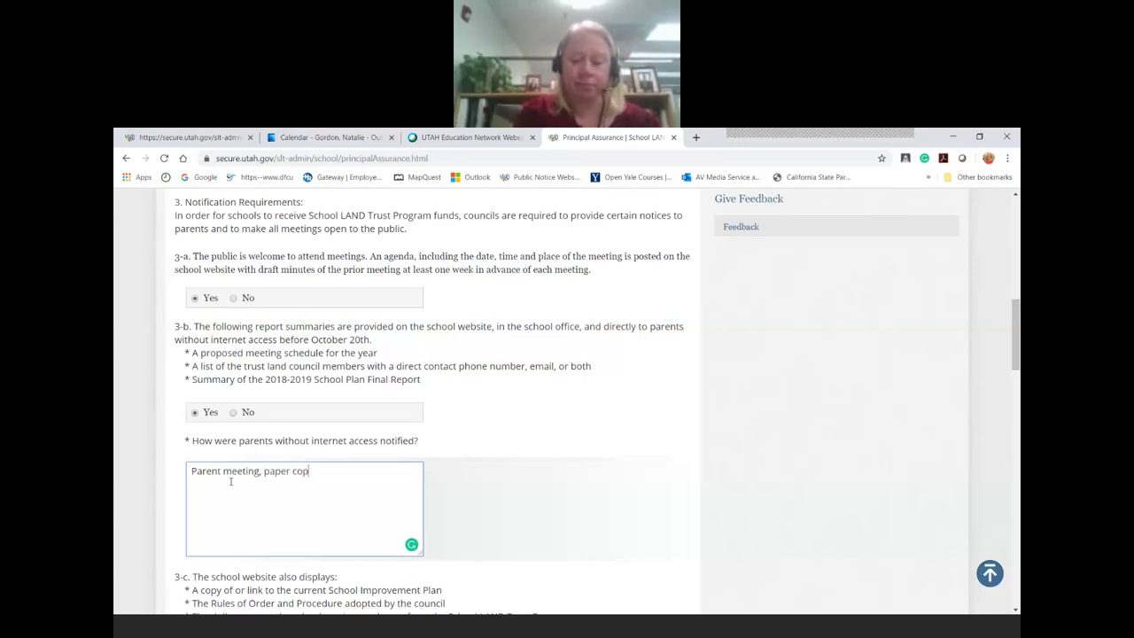
pyautogui.write('y poste')
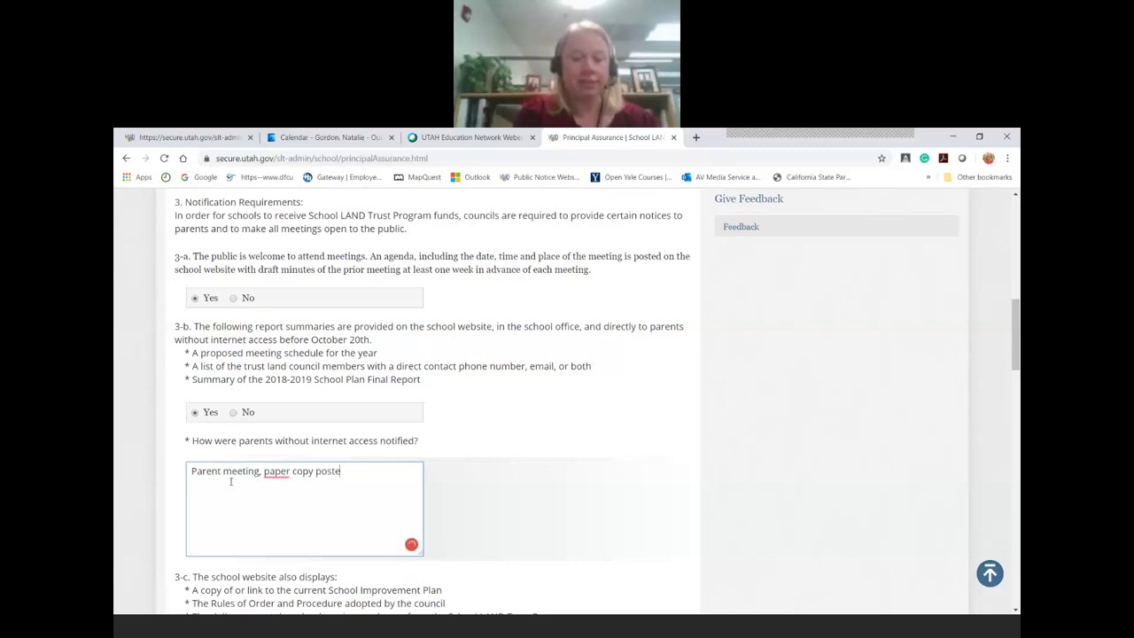
pyautogui.write('d in the office')
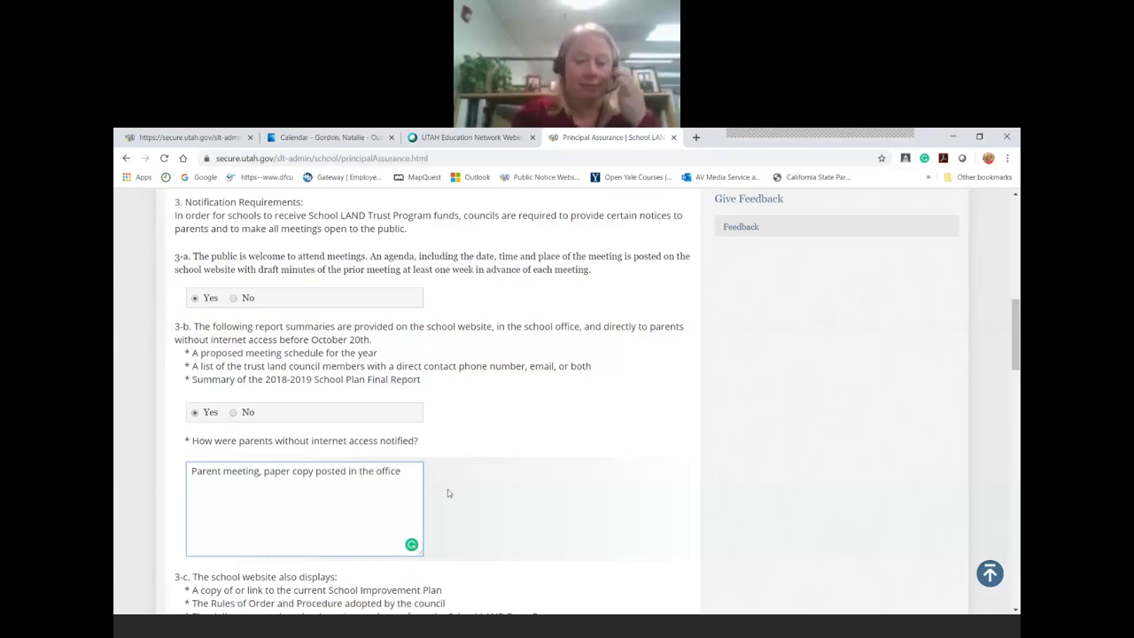
# Step: Answer Yes to question 3-c on website content
pyautogui.scroll(-3, 452, 495)
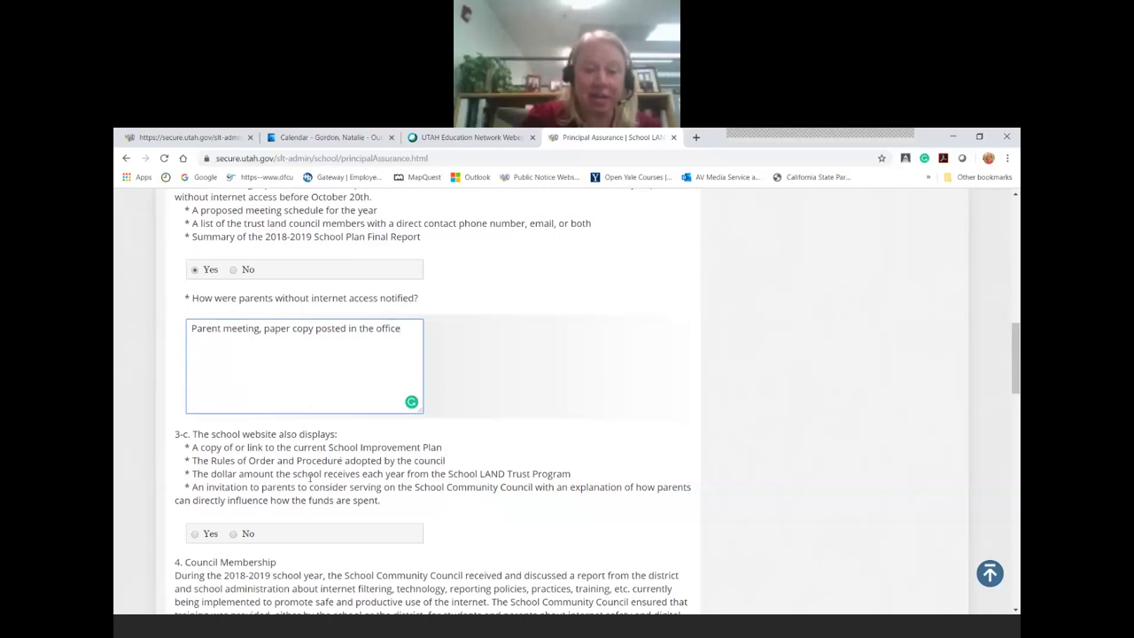
pyautogui.click(319, 493)
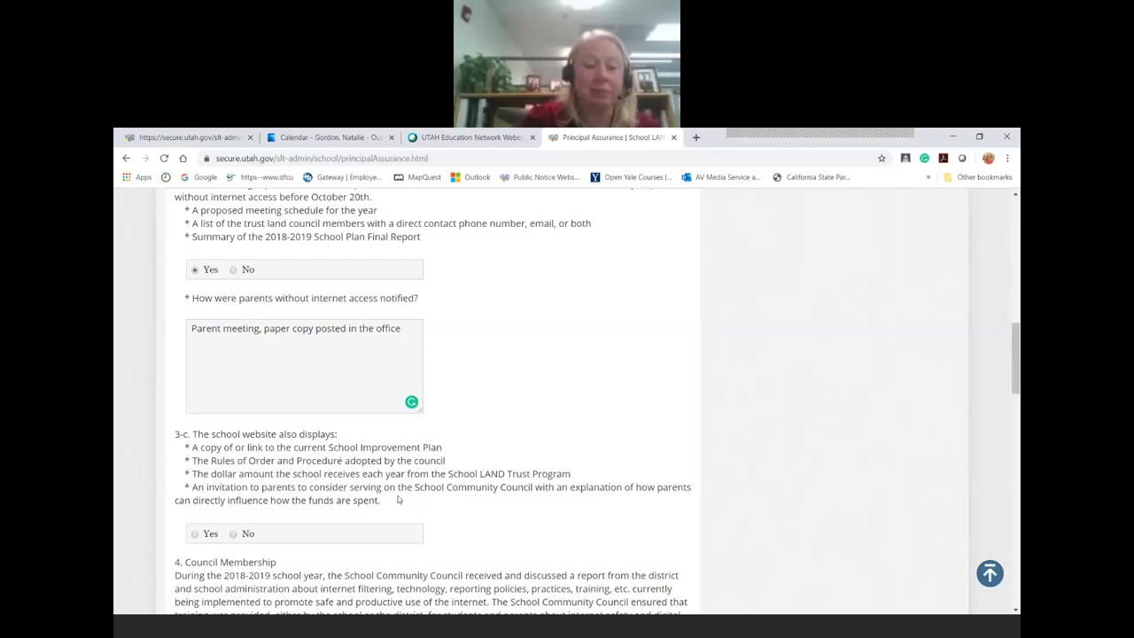
pyautogui.click(196, 535)
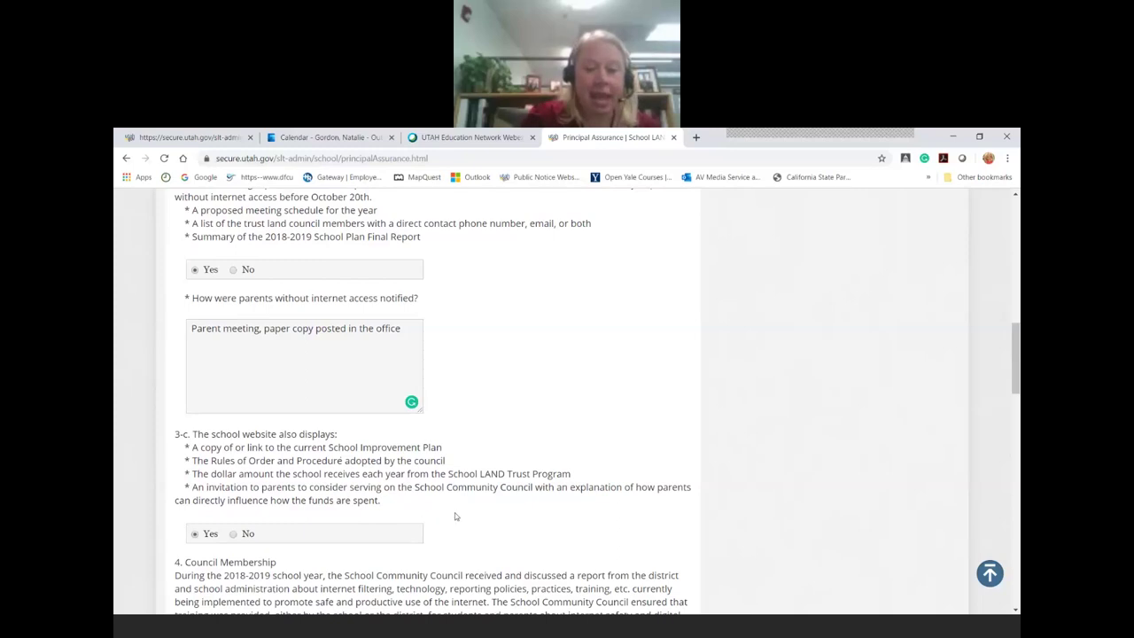
pyautogui.scroll(-2, 455, 517)
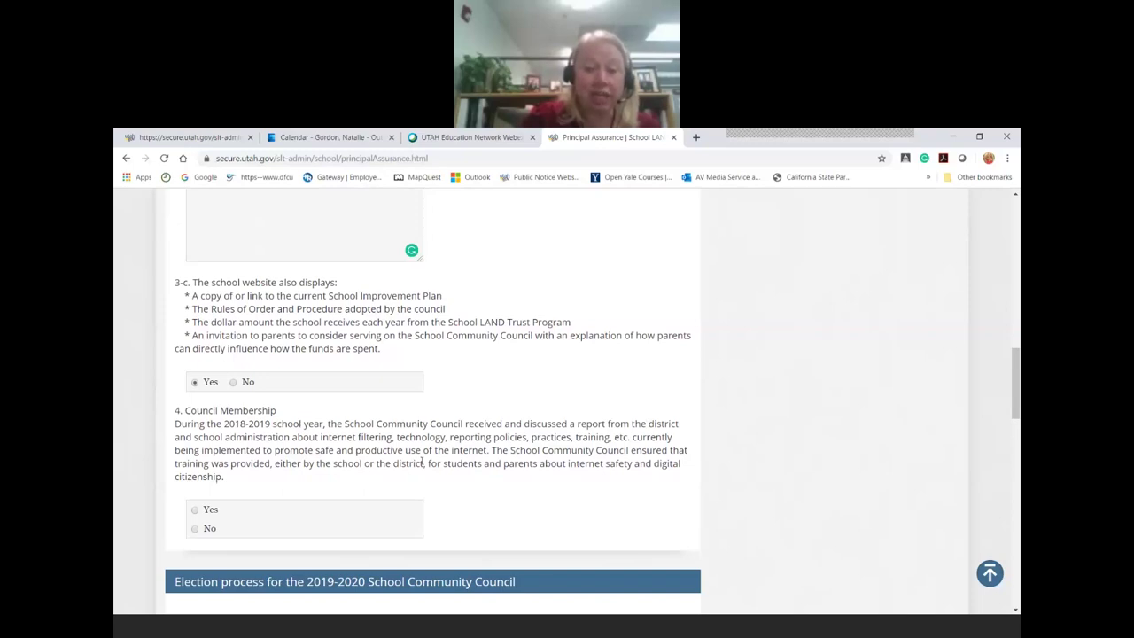
# Step: Answer Yes to question 4 on Council Membership and internet-safety training
pyautogui.moveTo(423, 462); pyautogui.dragTo(333, 491)
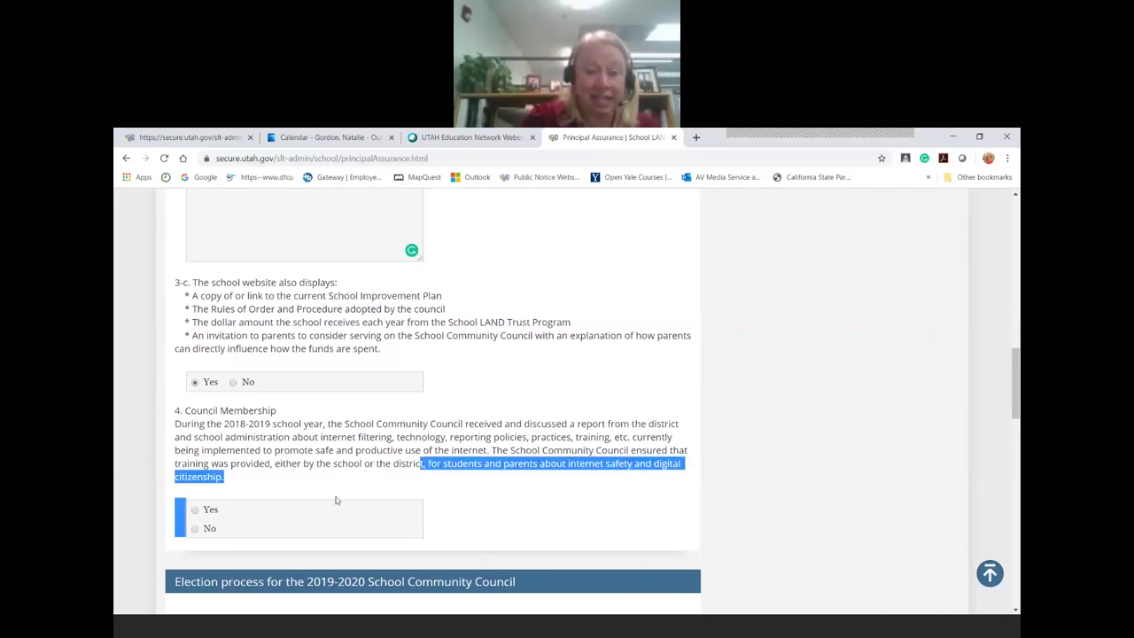
pyautogui.click(334, 478)
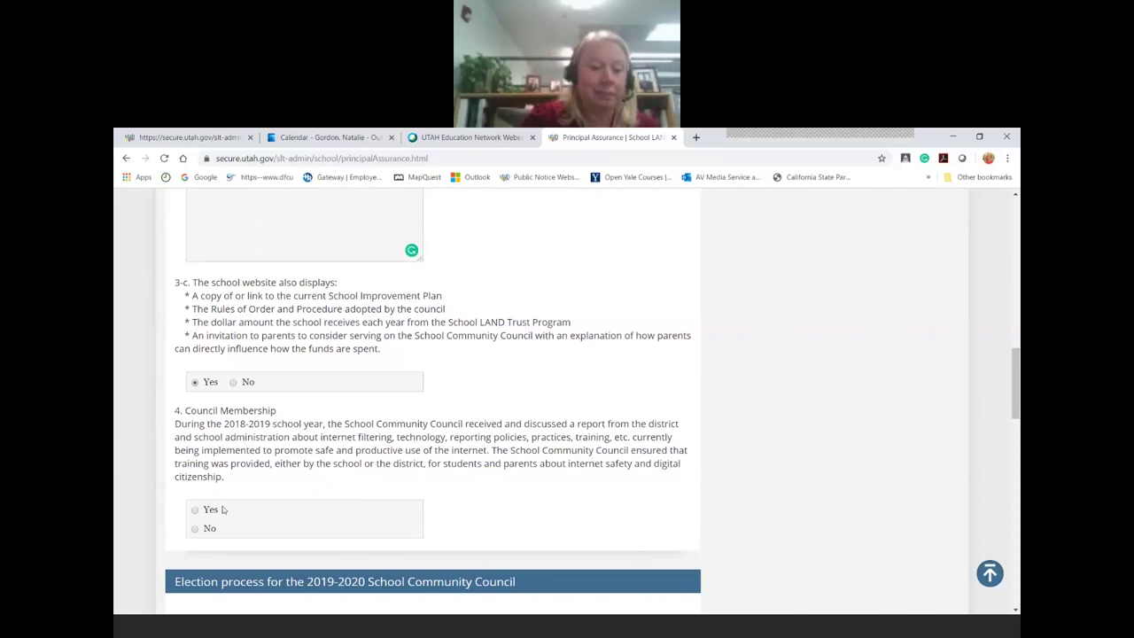
pyautogui.click(195, 509)
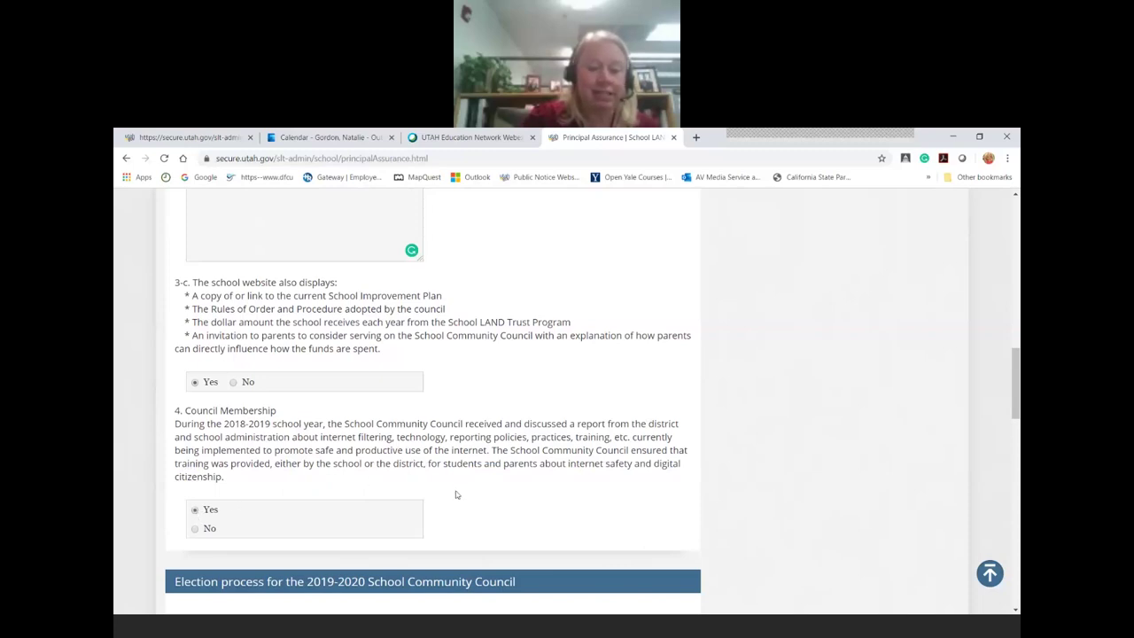
pyautogui.scroll(-3, 457, 495)
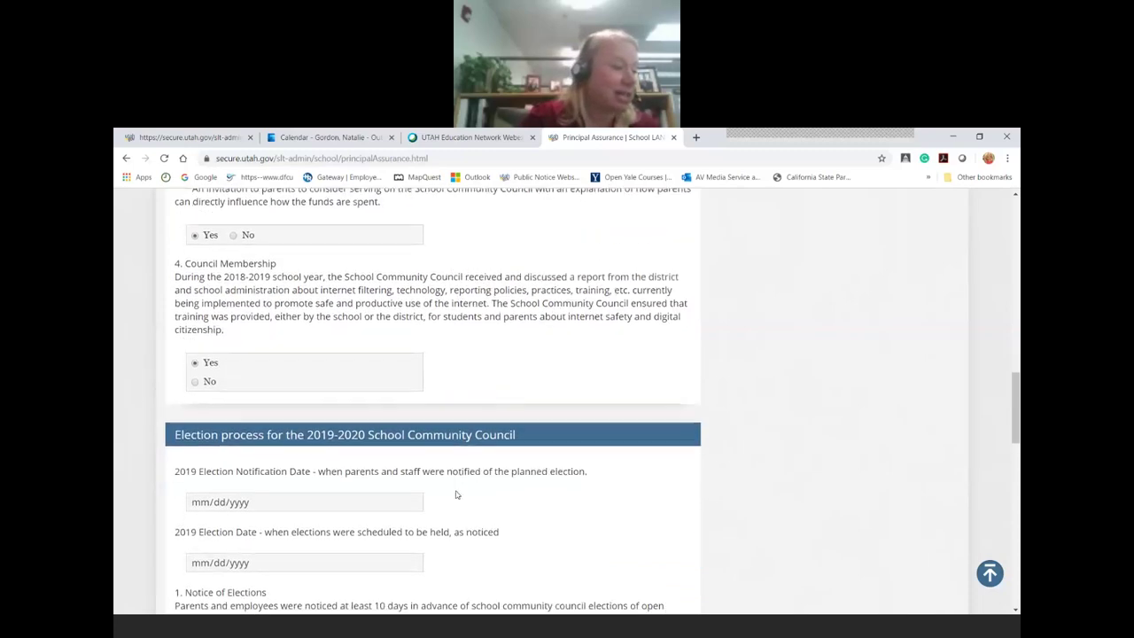
# Step: Enter election notification date 08/06/2019 and election date 08/16/2019
pyautogui.click(274, 503)
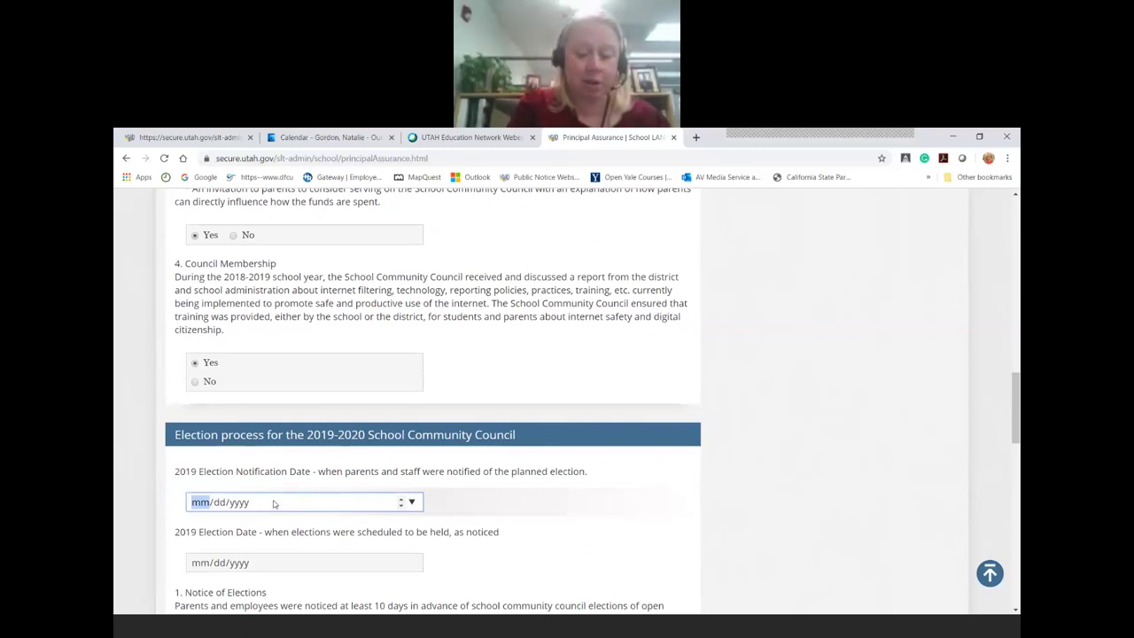
pyautogui.write('08/')
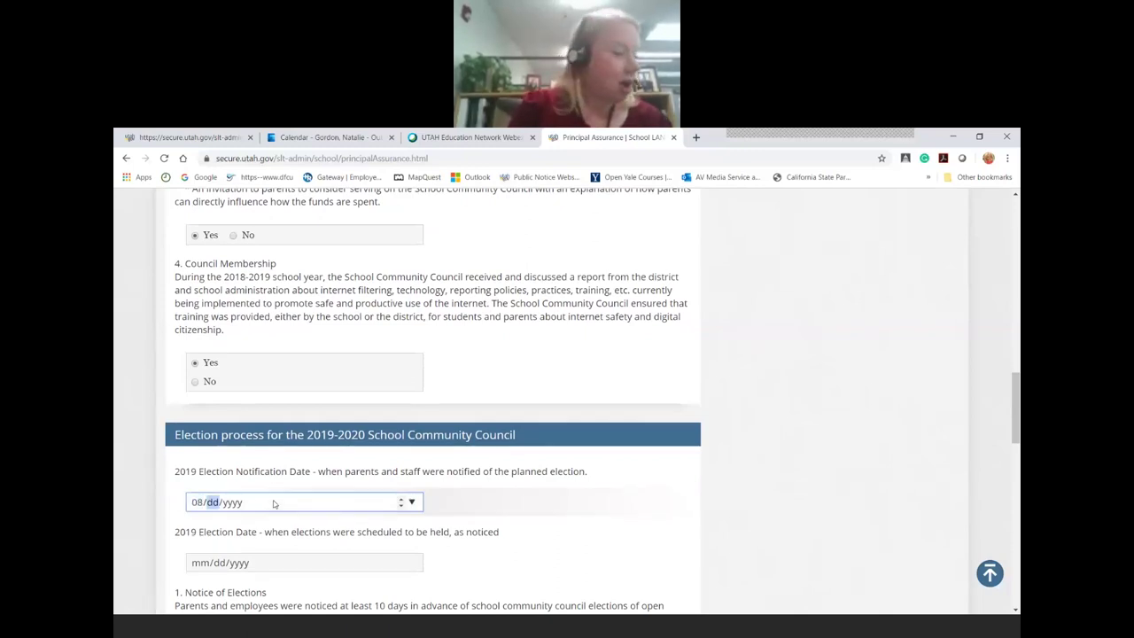
pyautogui.write('06/')
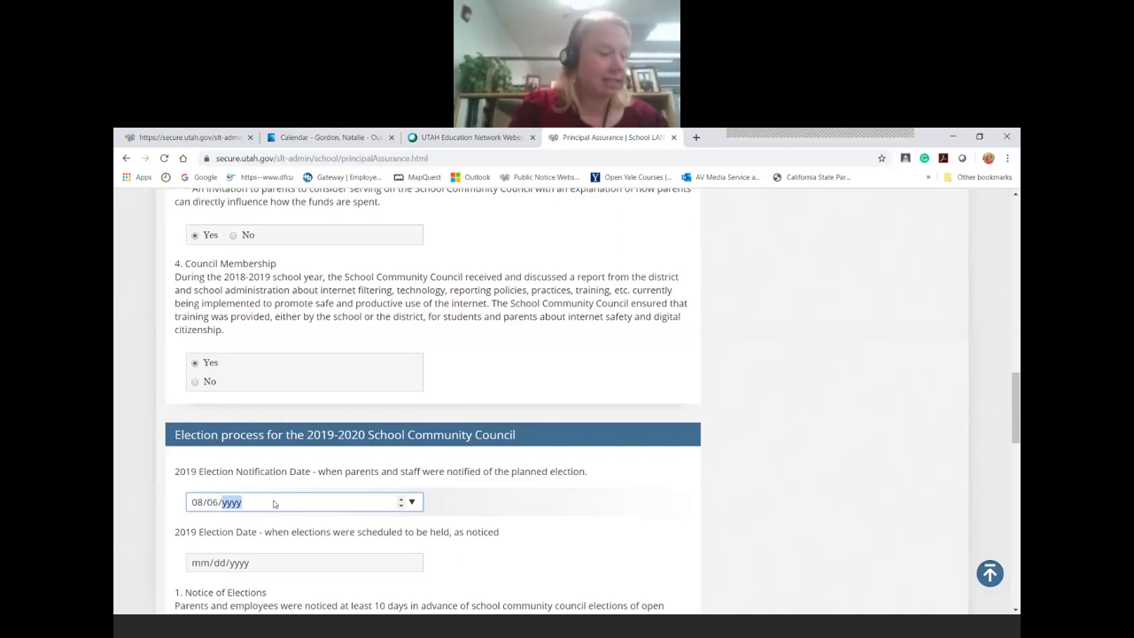
pyautogui.write('2019')
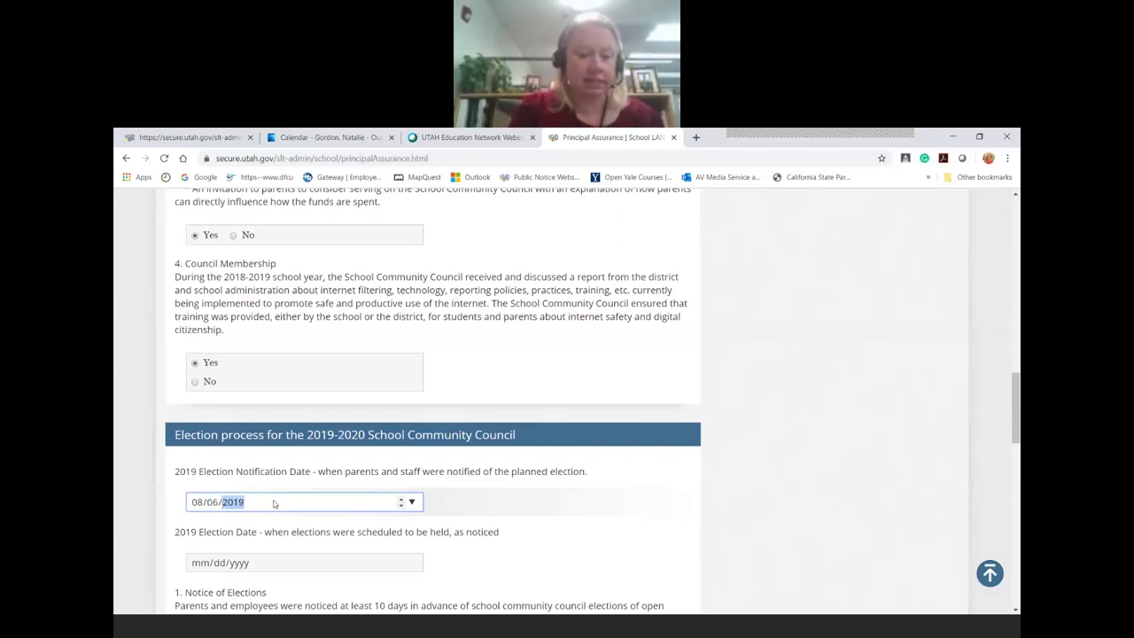
pyautogui.click(299, 563)
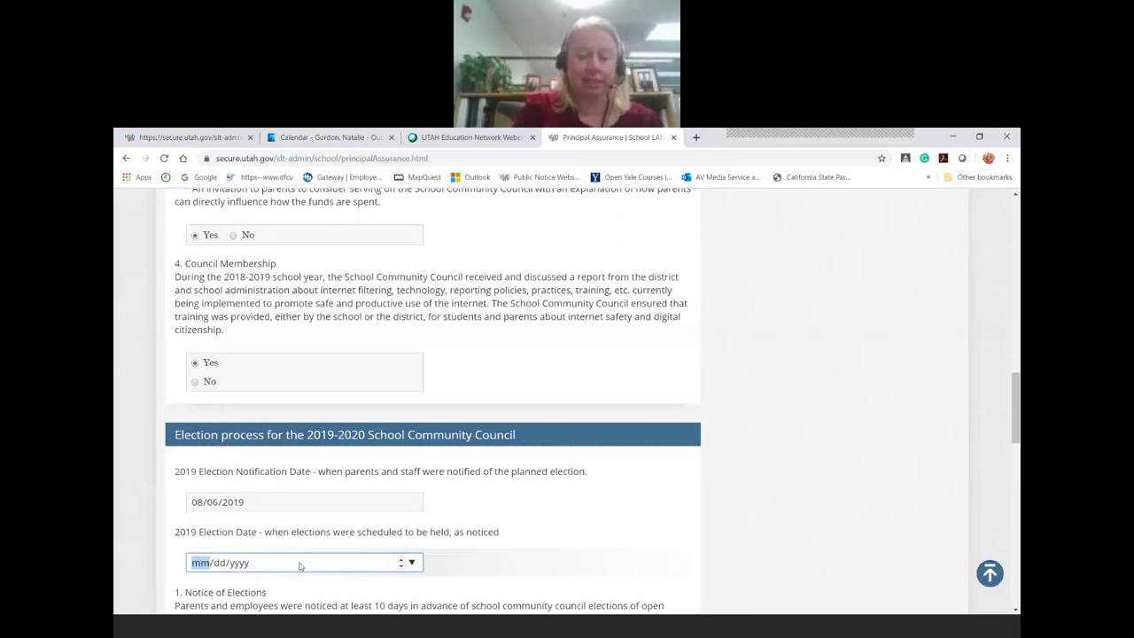
pyautogui.write('08/')
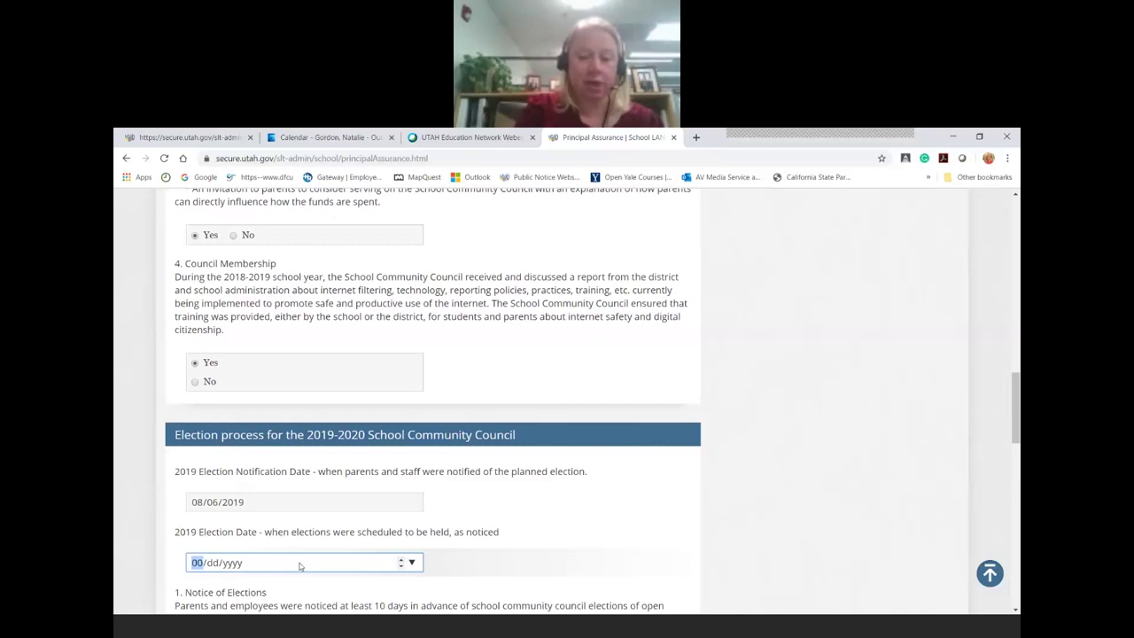
pyautogui.write('16/')
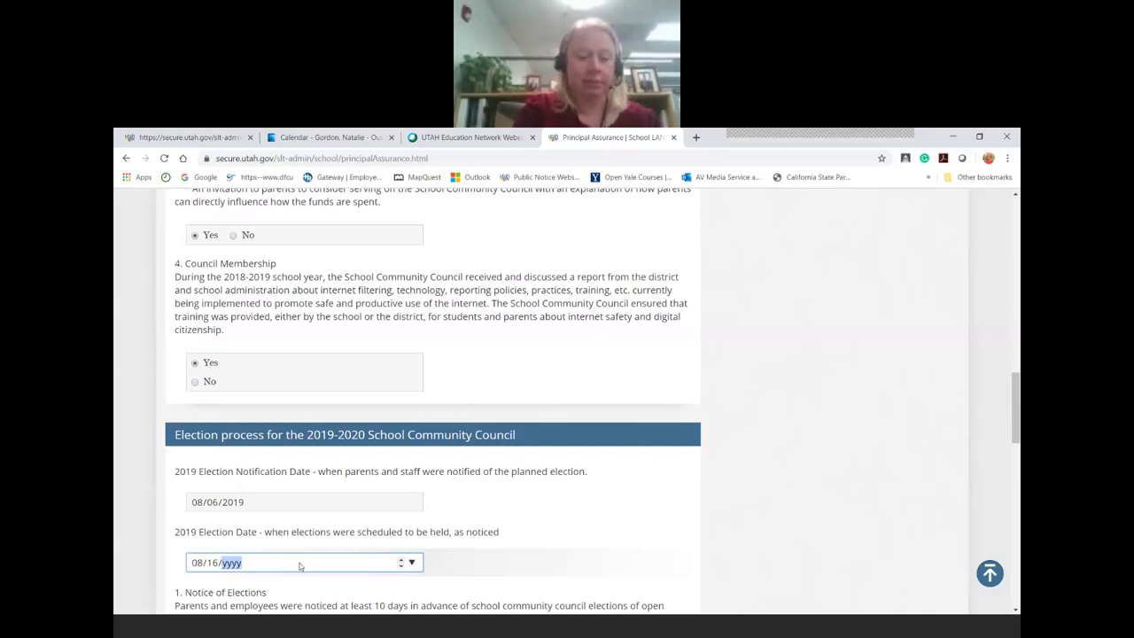
pyautogui.write('2019')
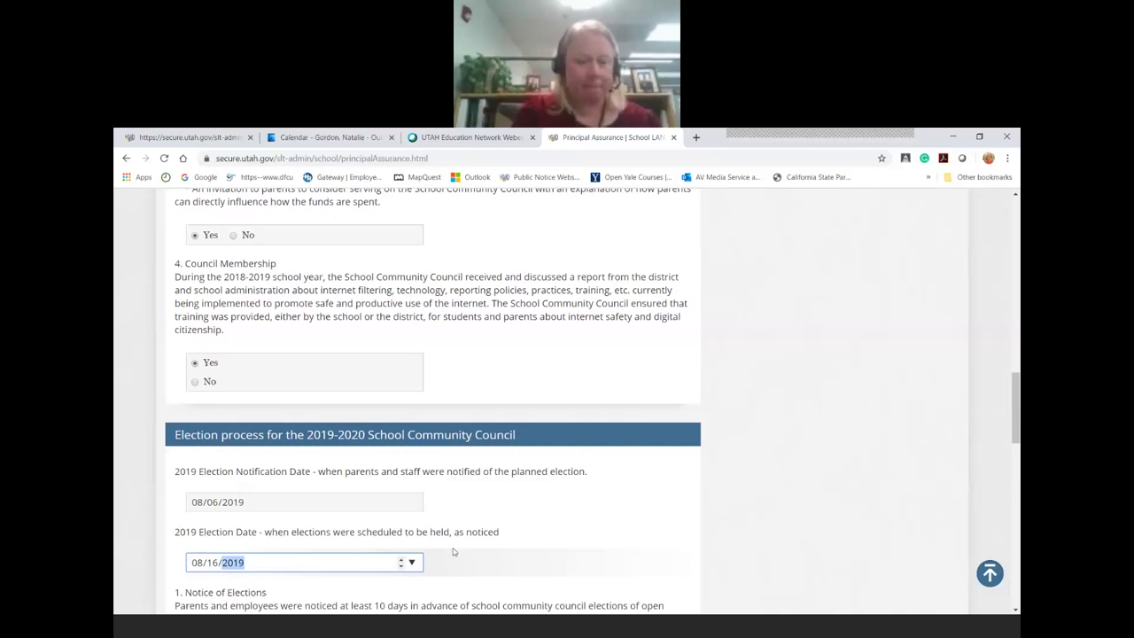
pyautogui.scroll(-1, 483, 532)
pyautogui.scroll(-2, 483, 532)
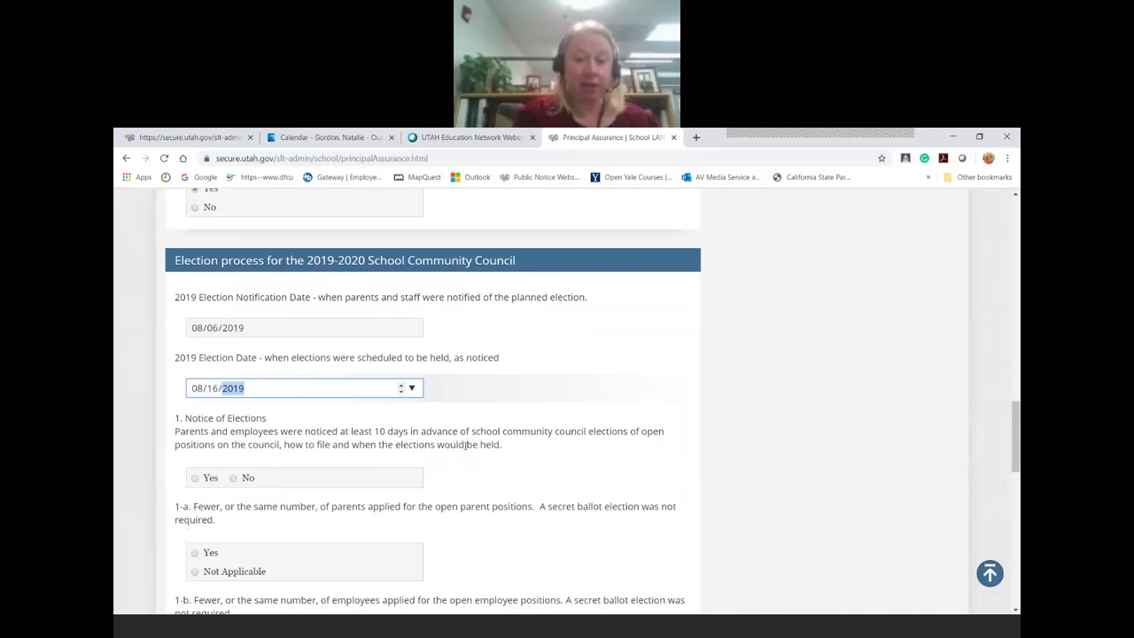
# Step: Answer Yes to Notice of Elections, 1-a and 1-b, and No to 1-c secret ballot
pyautogui.click(195, 479)
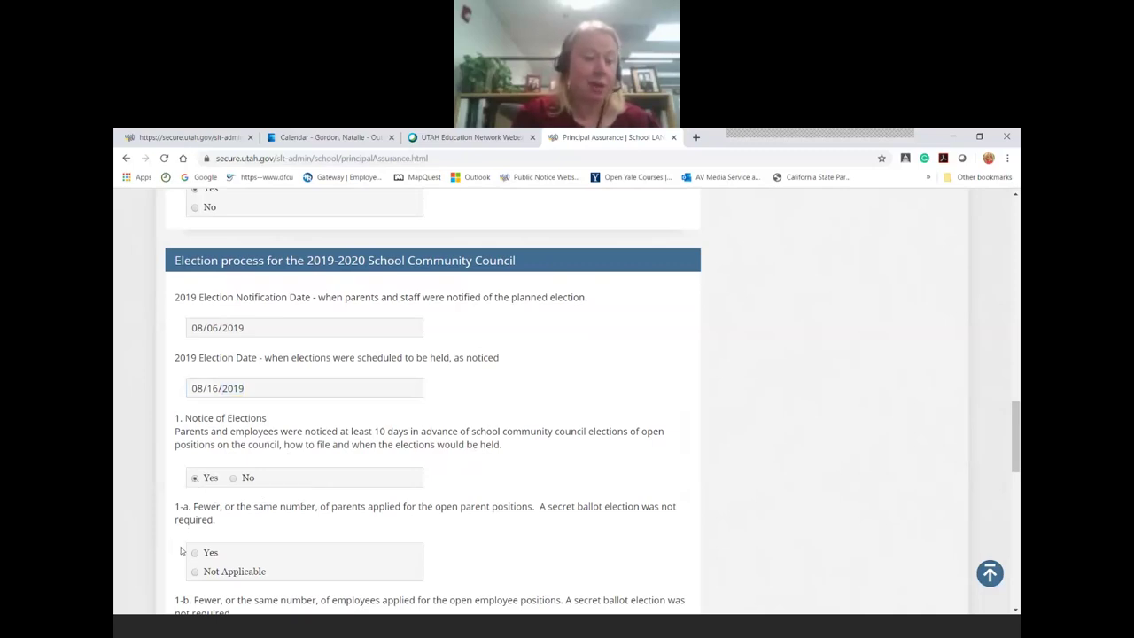
pyautogui.scroll(-1, 181, 551)
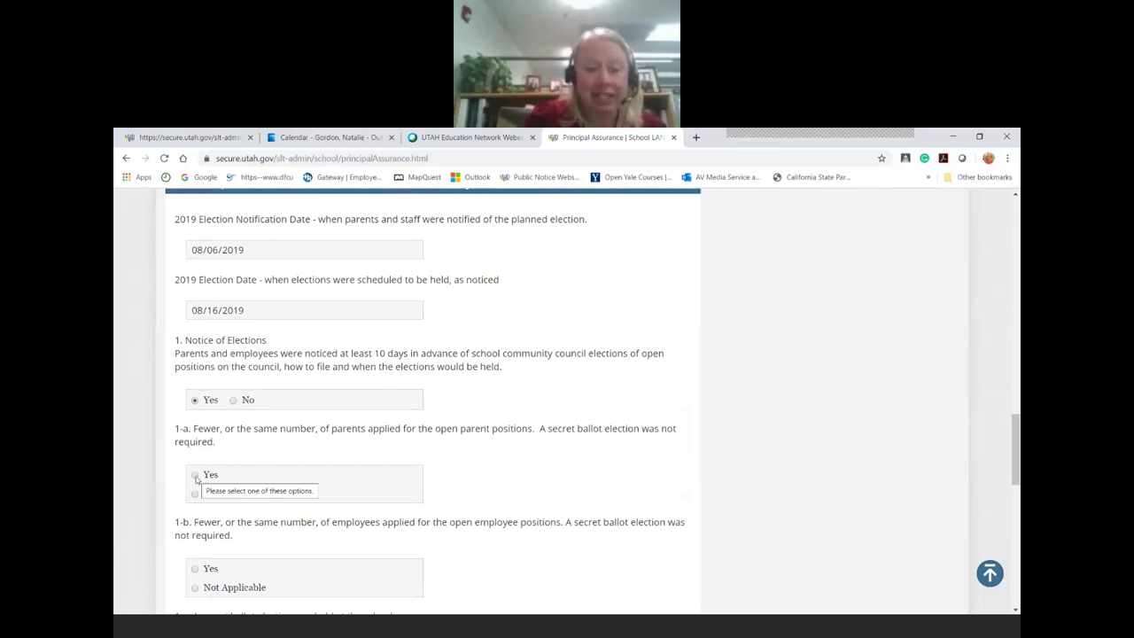
pyautogui.click(196, 476)
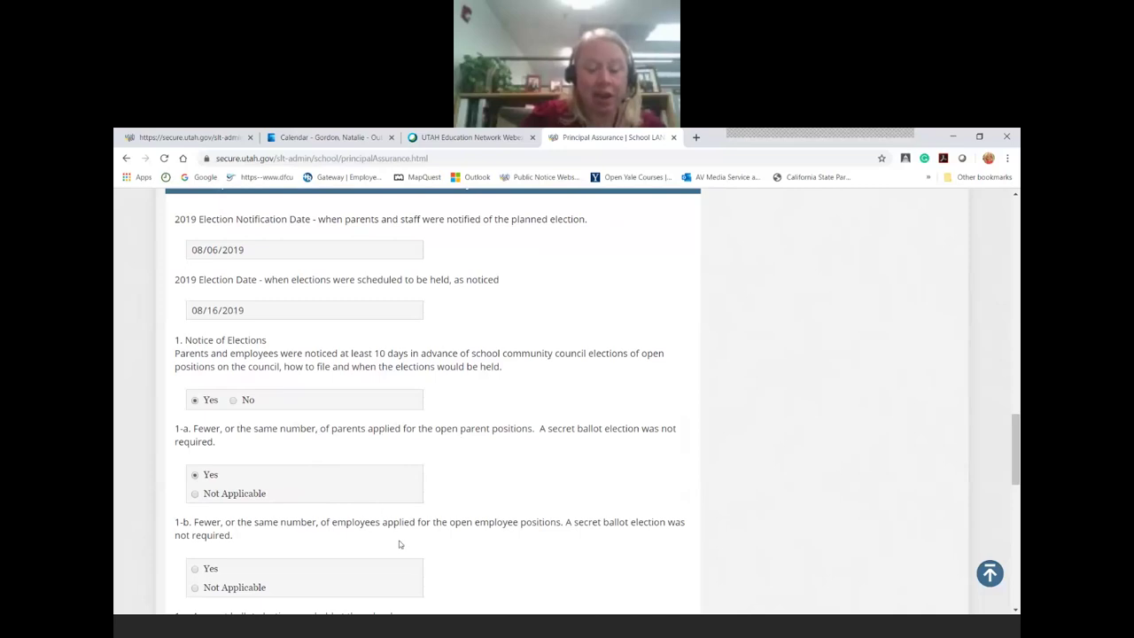
pyautogui.scroll(-2, 411, 552)
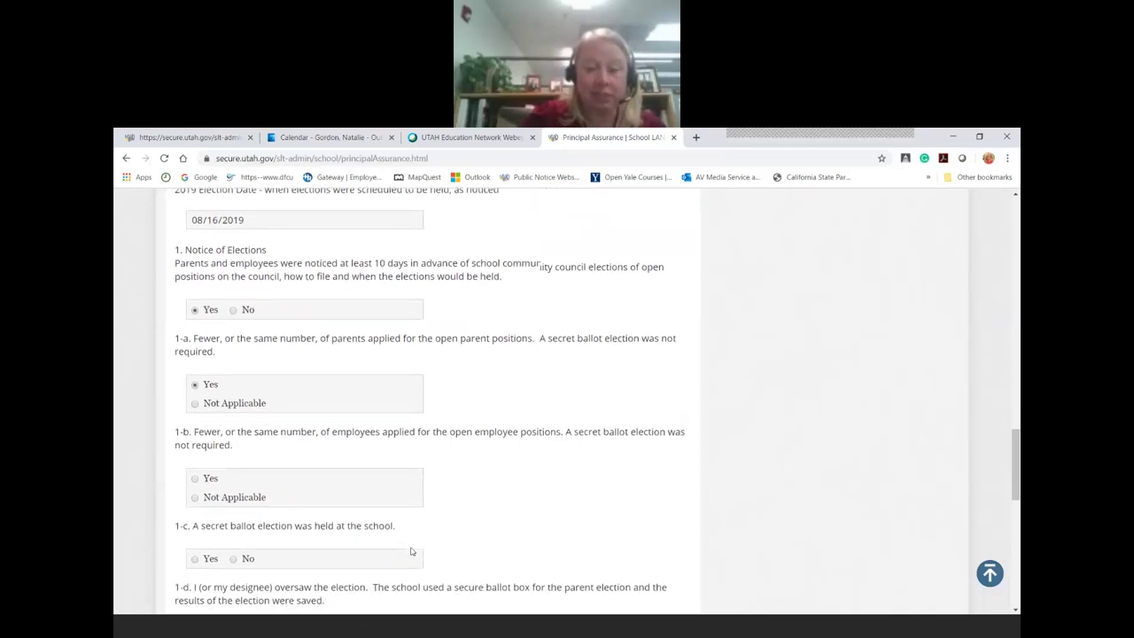
pyautogui.click(195, 478)
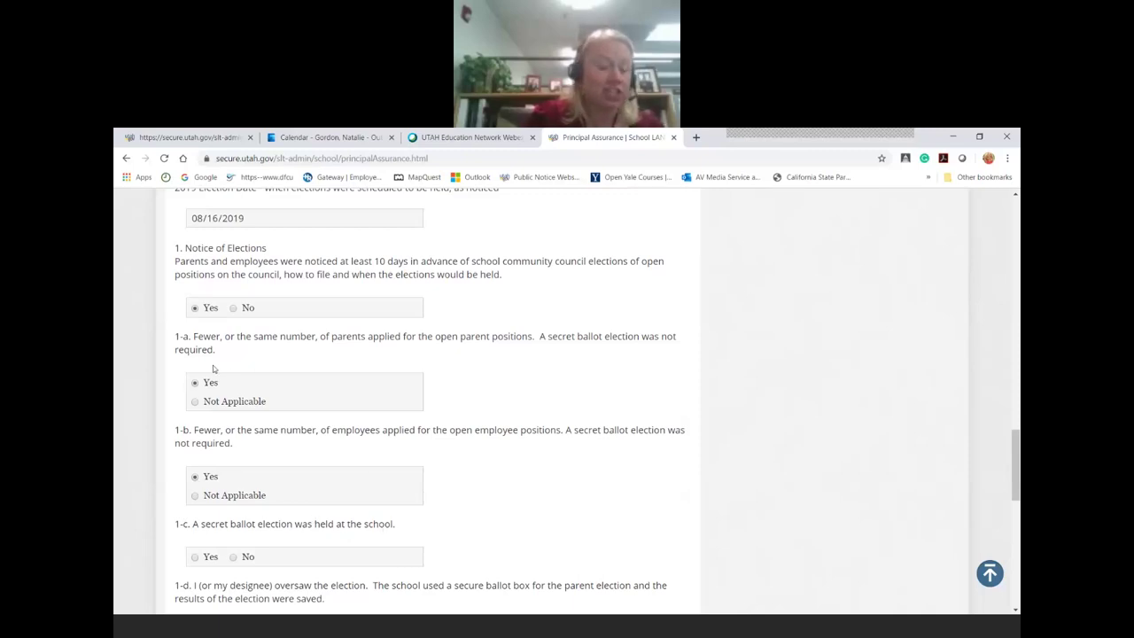
pyautogui.click(233, 560)
pyautogui.scroll(-2, 564, 504)
# Step: Answer No to 1-d and 1-e, and mark Appointments question 2 Not Applicable
pyautogui.scroll(-1, 564, 503)
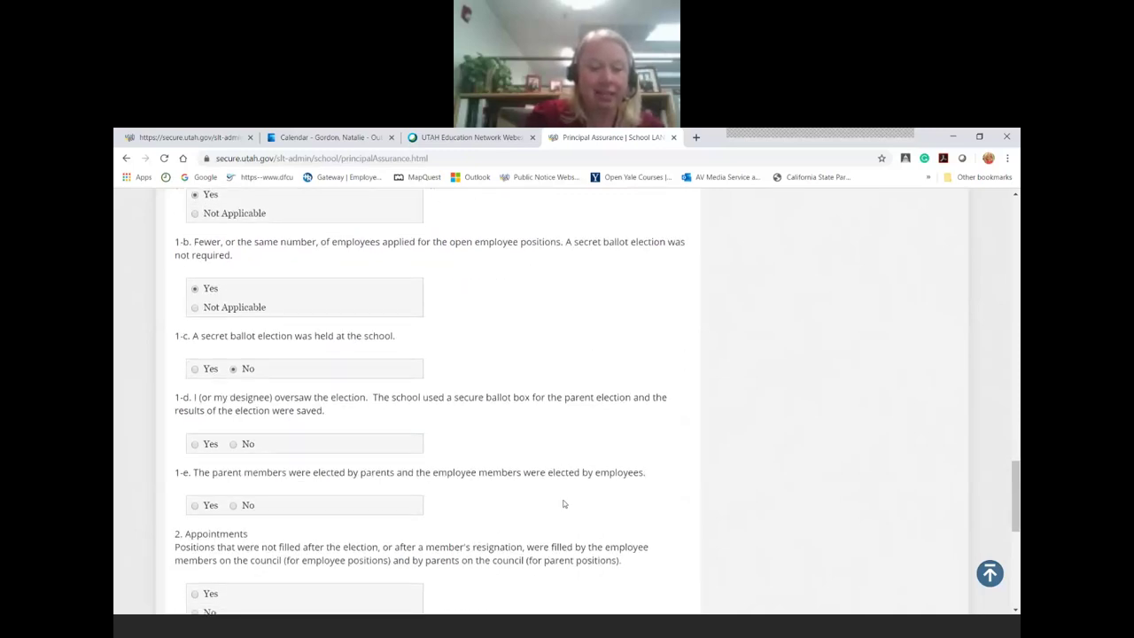
pyautogui.click(234, 445)
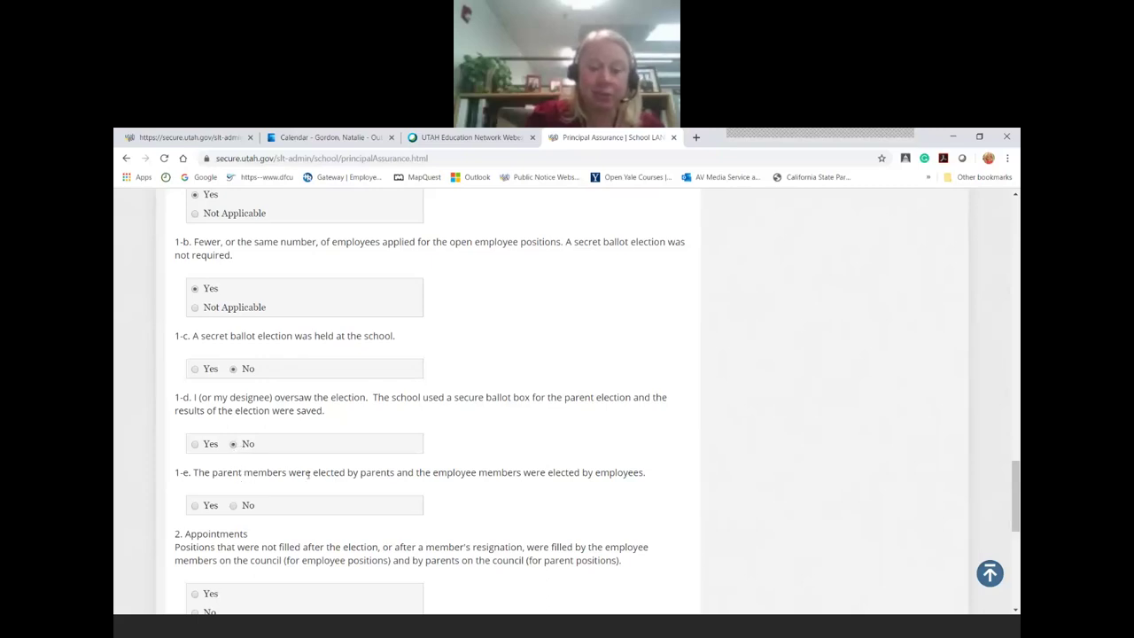
pyautogui.click(234, 506)
pyautogui.scroll(-1, 481, 515)
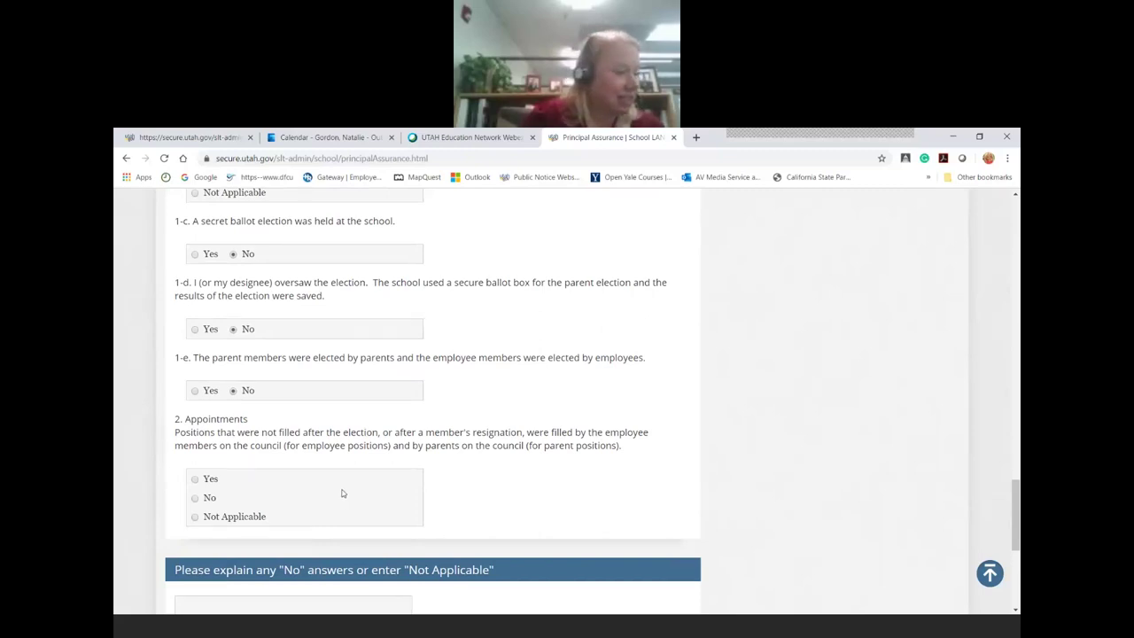
pyautogui.click(195, 517)
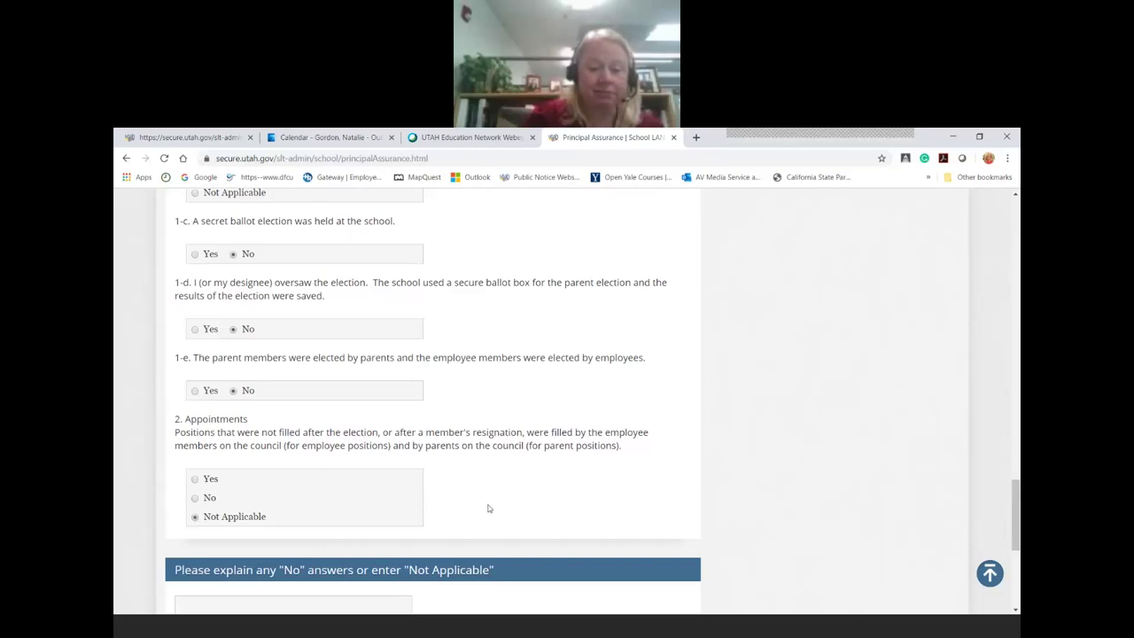
pyautogui.scroll(-1, 488, 508)
pyautogui.scroll(4, 488, 509)
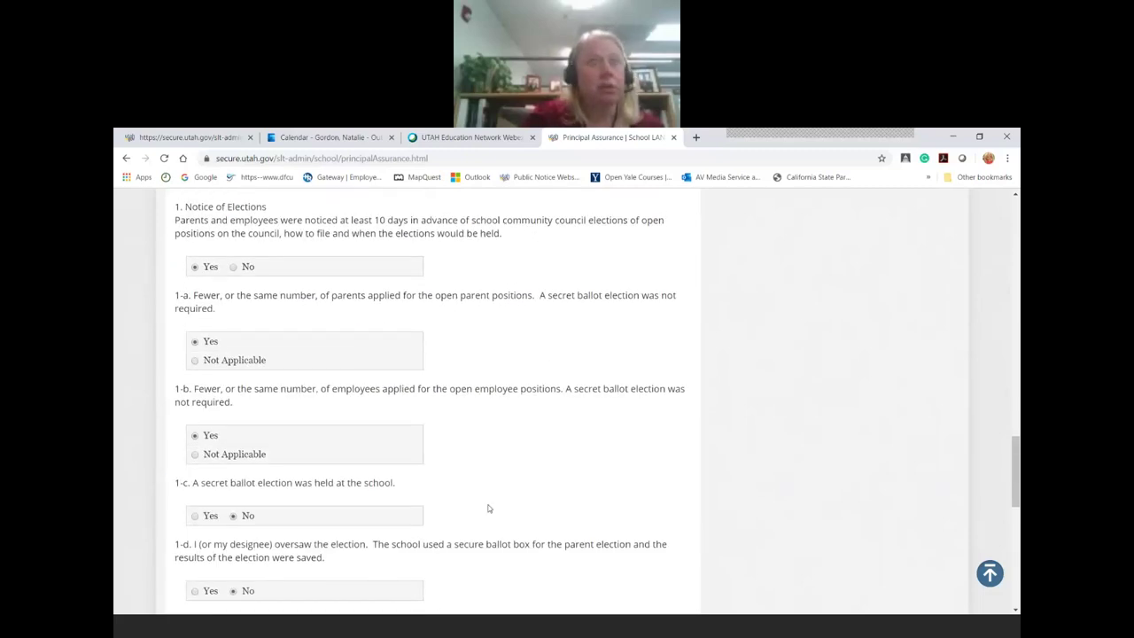
pyautogui.scroll(3, 455, 390)
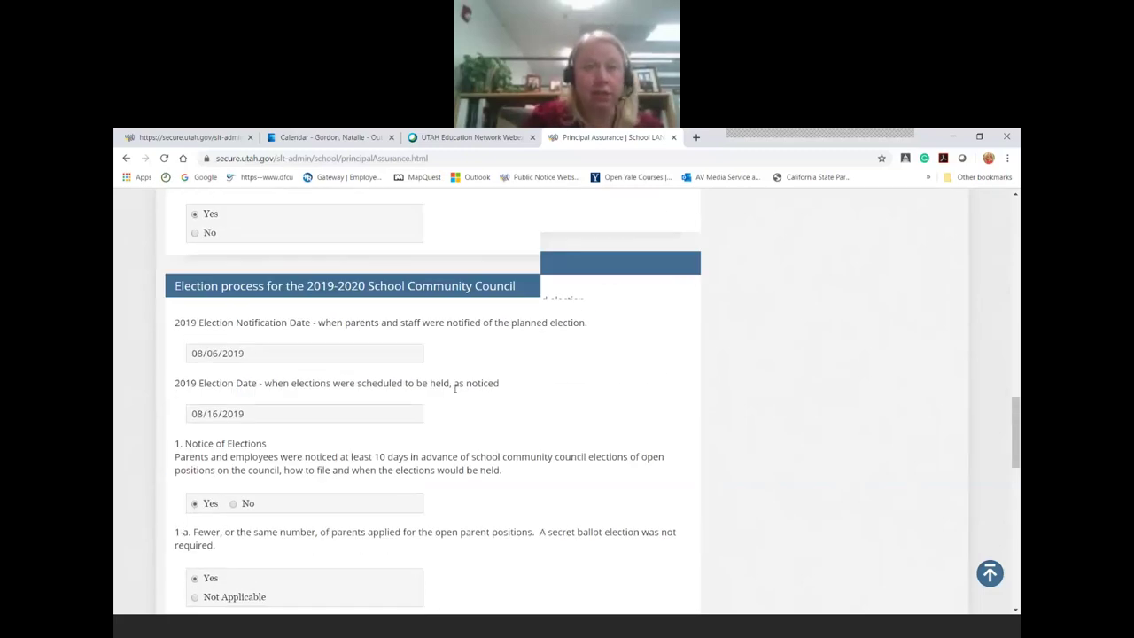
pyautogui.scroll(4, 454, 390)
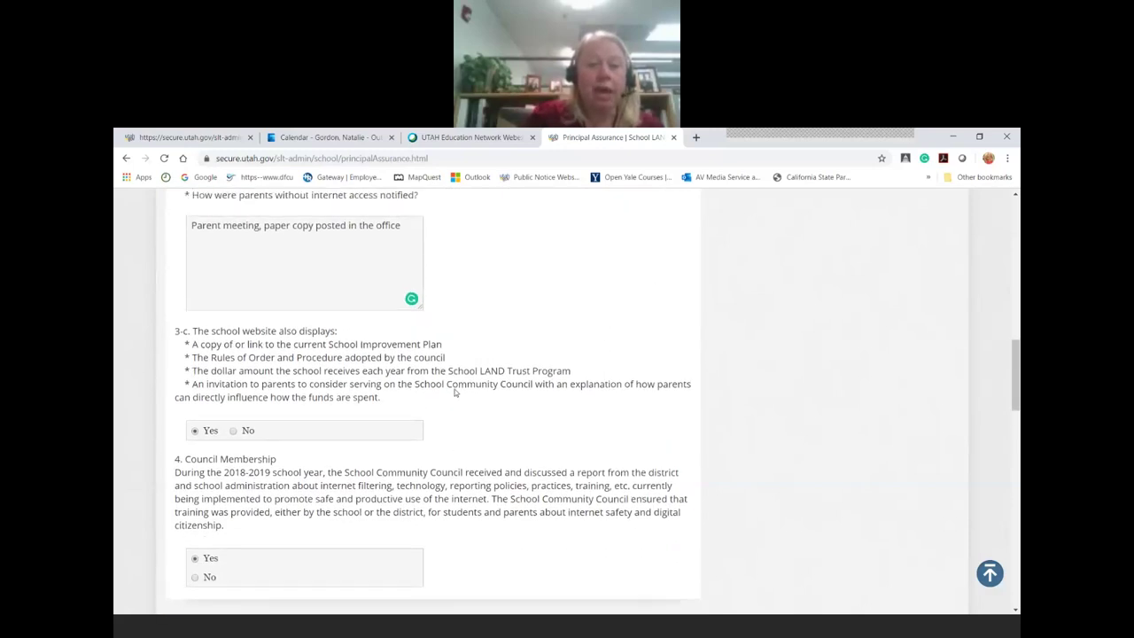
pyautogui.scroll(1, 455, 389)
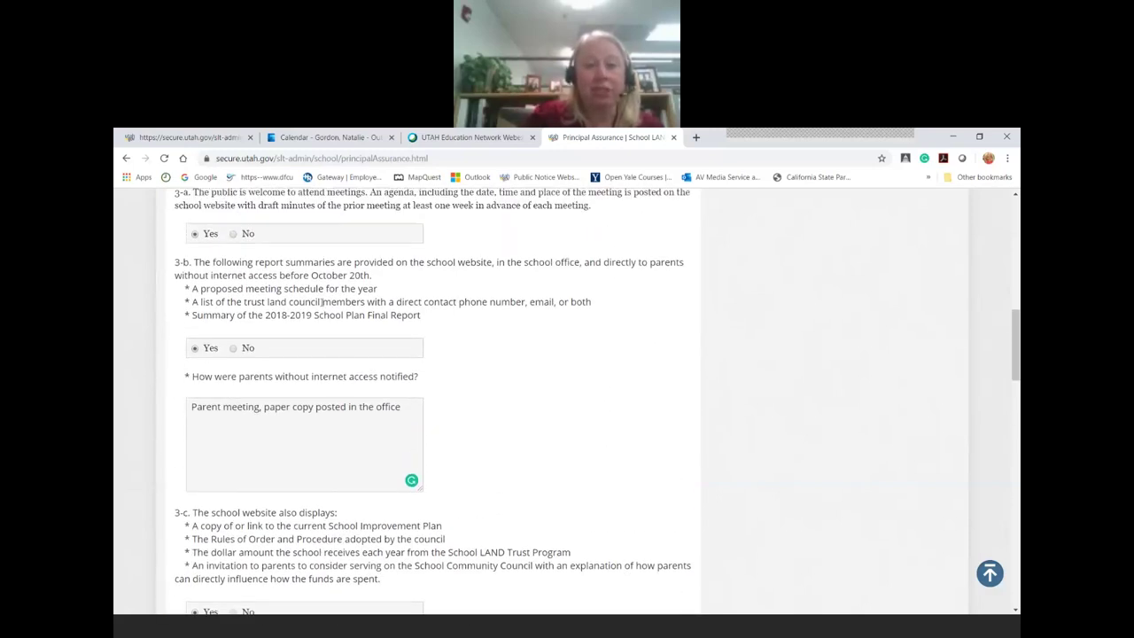
pyautogui.scroll(-10, 489, 361)
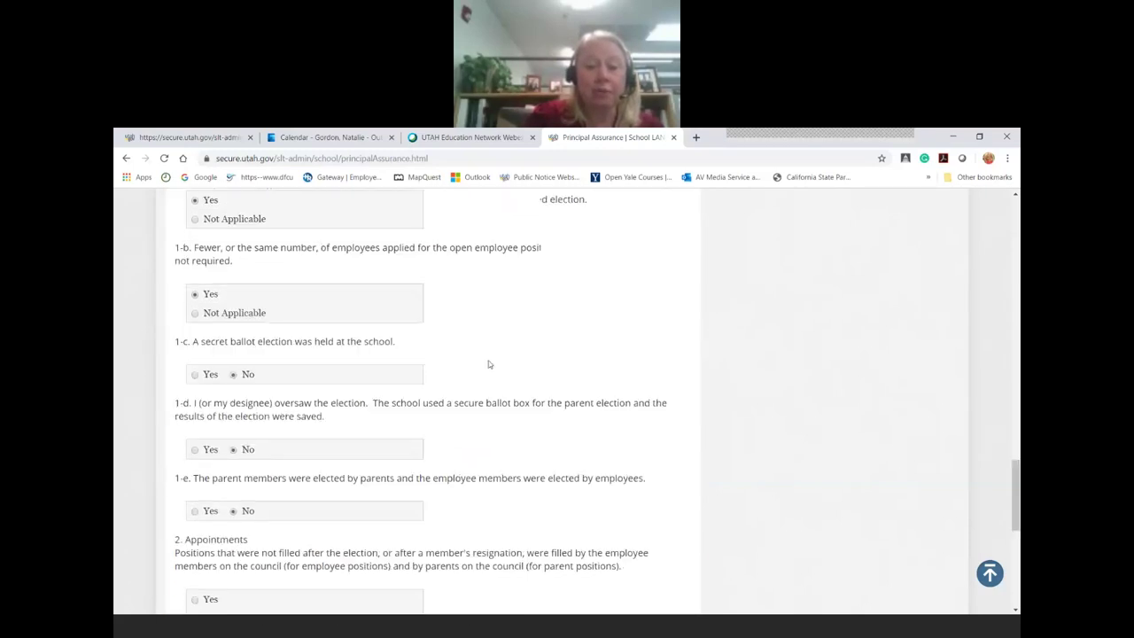
pyautogui.scroll(-3, 488, 364)
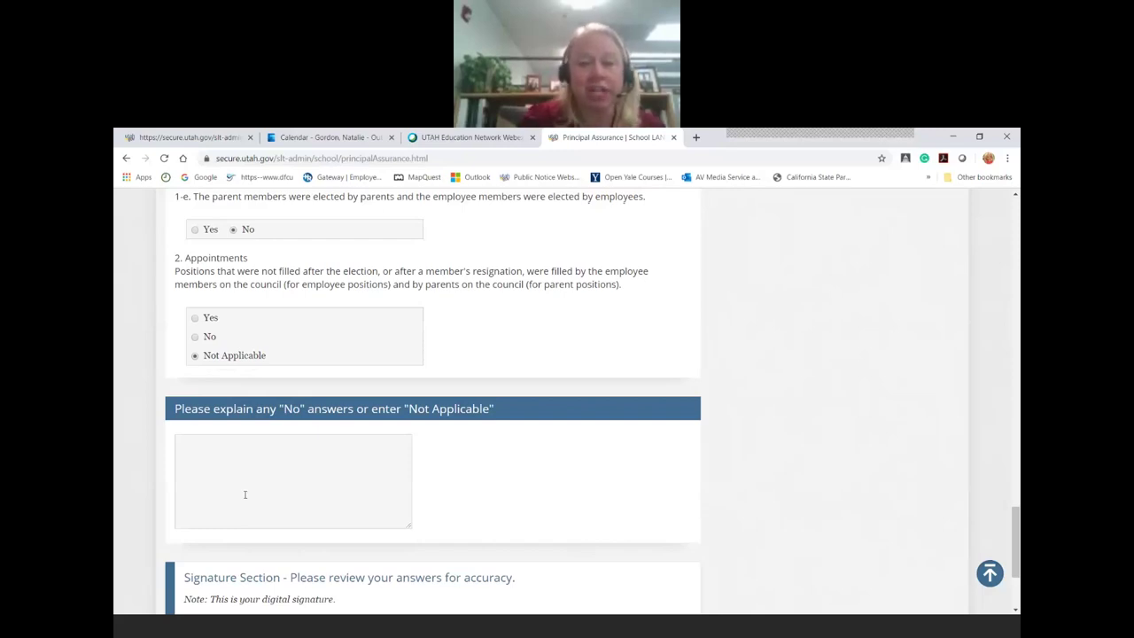
# Step: Check the digital signature confirmation and attempt to submit the form
pyautogui.scroll(-2, 298, 495)
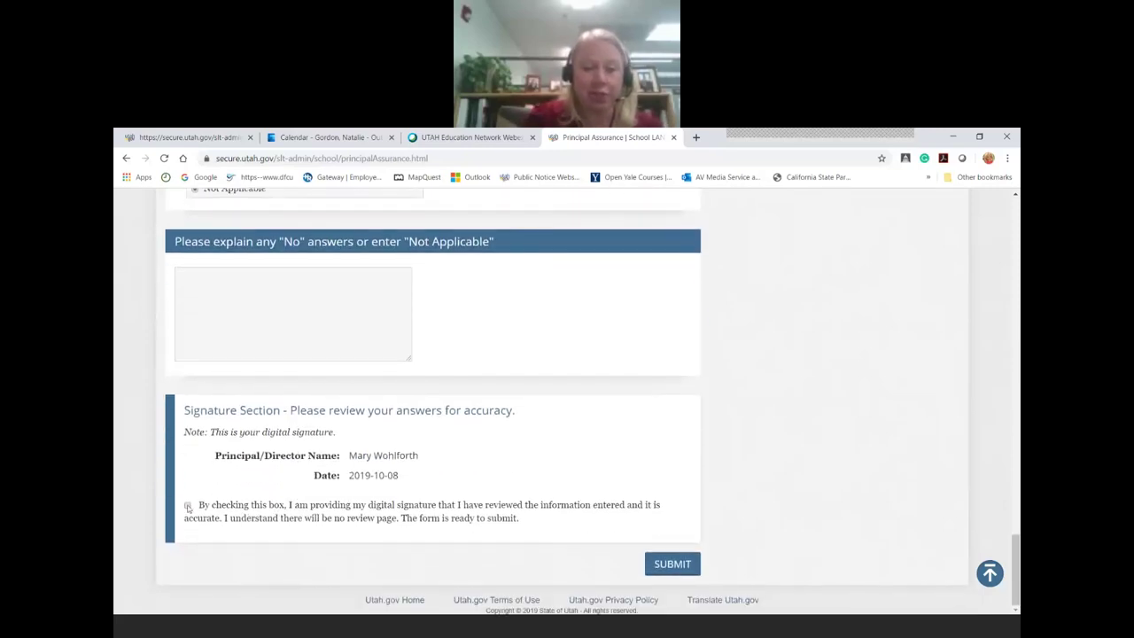
pyautogui.click(187, 507)
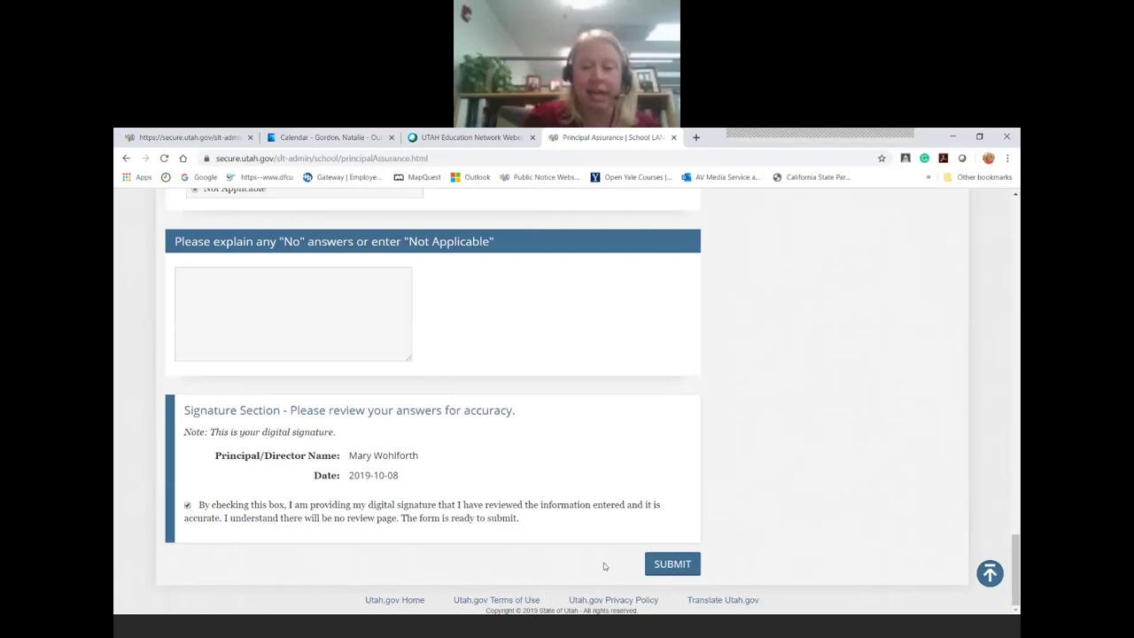
pyautogui.click(672, 564)
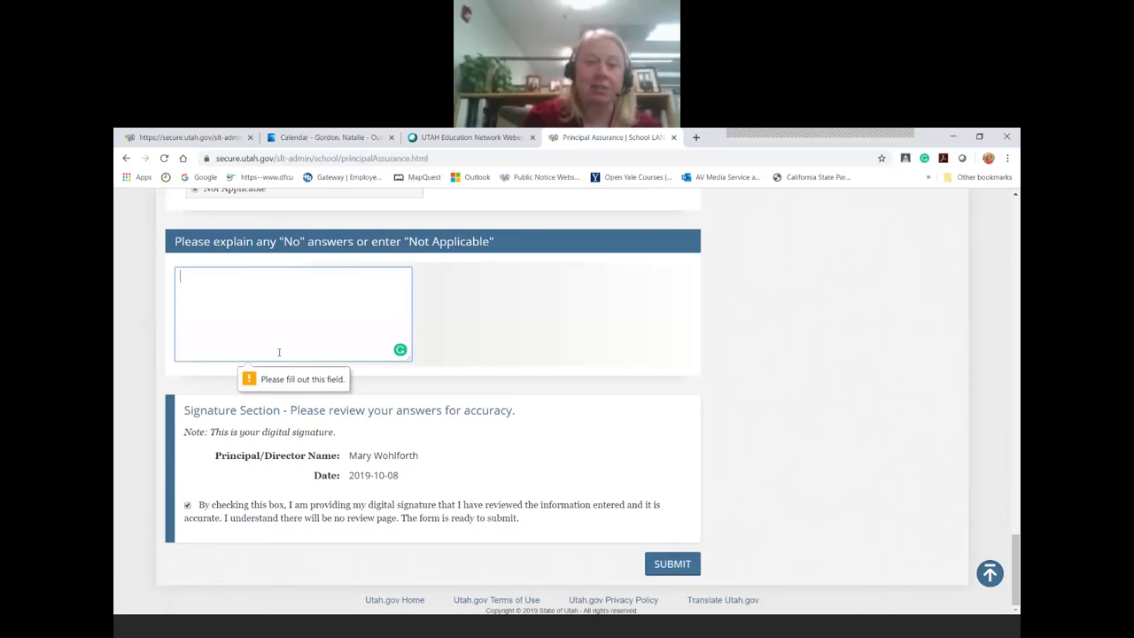
# Step: Enter 'Not Applicable' as the explanation and submit the assurance form
pyautogui.write('N')
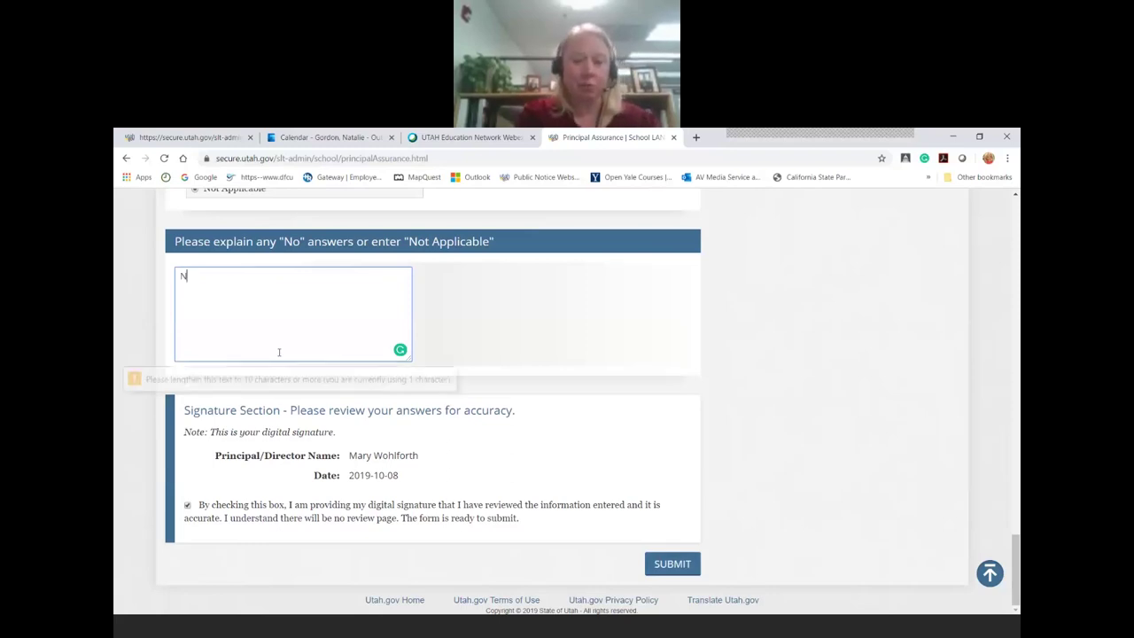
pyautogui.write('ot Applica')
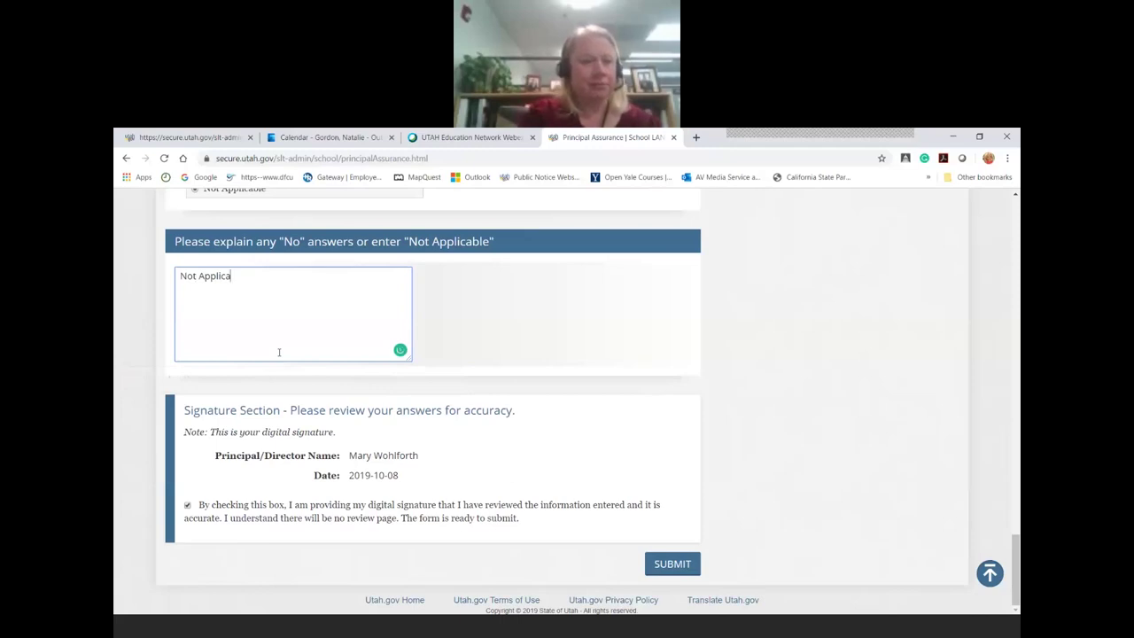
pyautogui.write('ble')
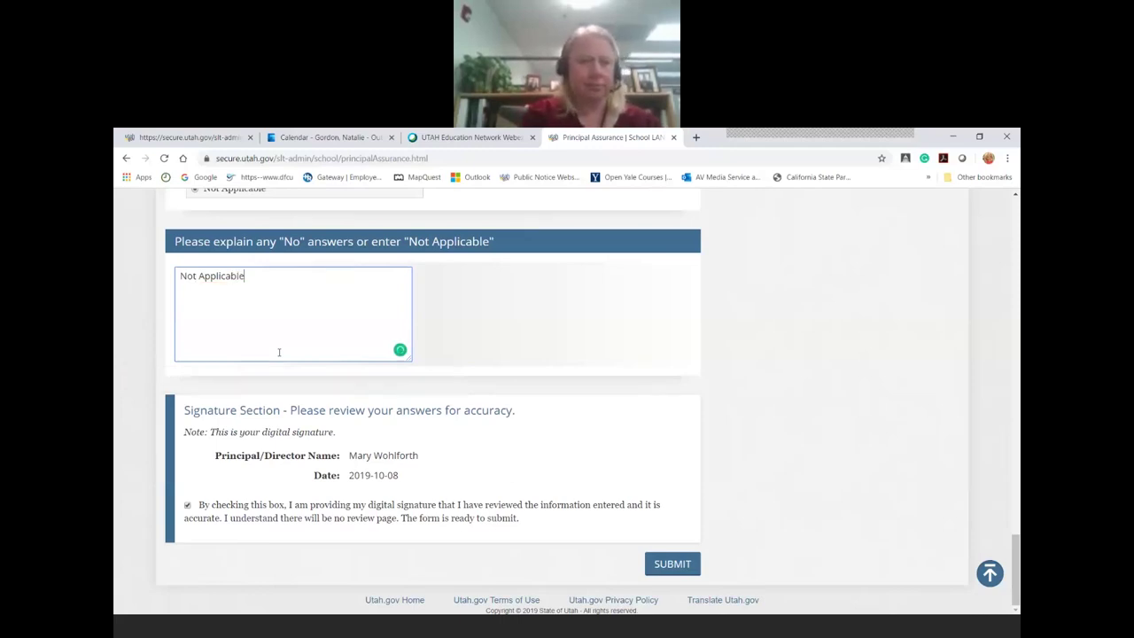
pyautogui.click(675, 572)
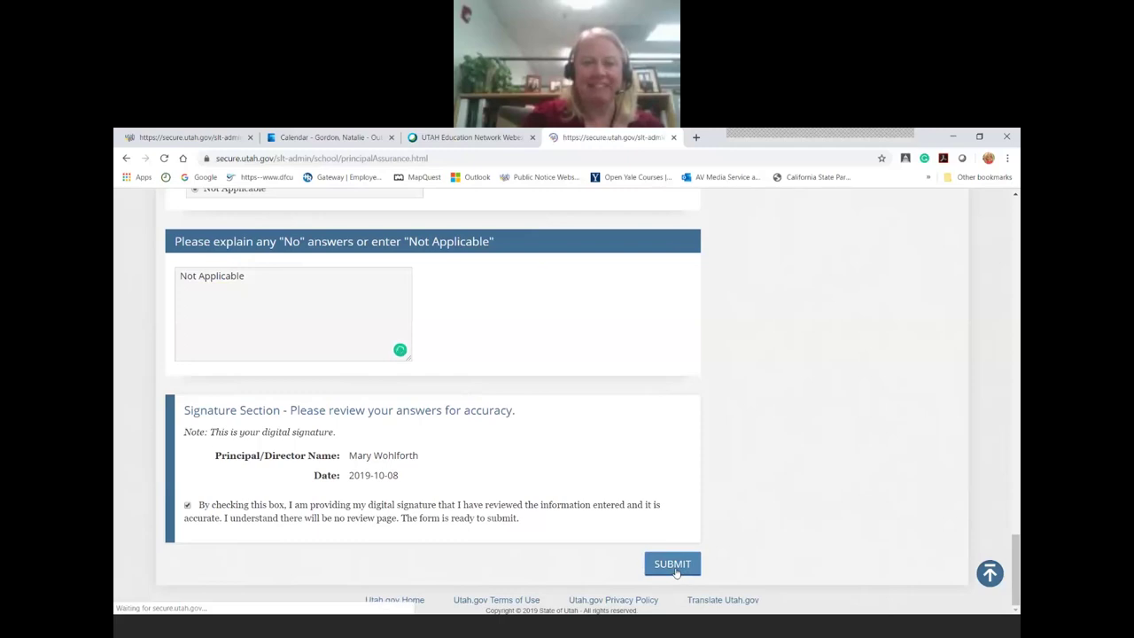